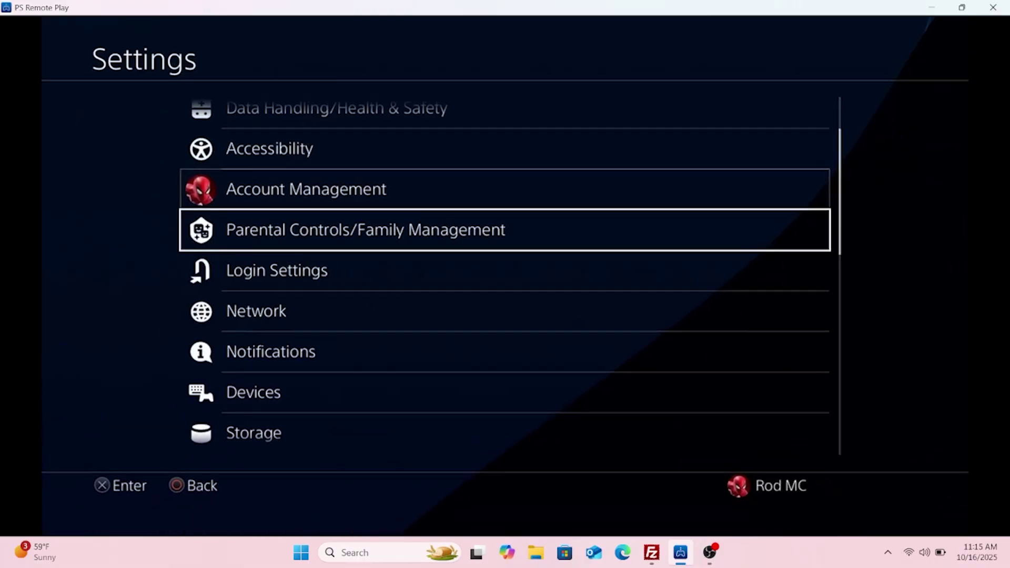
Open System Information under PS4 System settings to view the HEN 12.00 software and IP address.
{"action": "key", "text": "Down"}
{"action": "key", "text": "Down"}
{"action": "key", "text": "Down"}
{"action": "key", "text": "Down"}
{"action": "key", "text": "Down"}
{"action": "key", "text": "Down"}
{"action": "key", "text": "Down"}
{"action": "key", "text": "Down"}
{"action": "key", "text": "Down"}
{"action": "key", "text": "Down"}
{"action": "key", "text": "Down"}
{"action": "key", "text": "Down"}
{"action": "key", "text": "Down"}
{"action": "key", "text": "Down"}
{"action": "key", "text": "Down"}
{"action": "key", "text": "Down"}
{"action": "key", "text": "Down"}
{"action": "key", "text": "Down"}
{"action": "key", "text": "Down"}
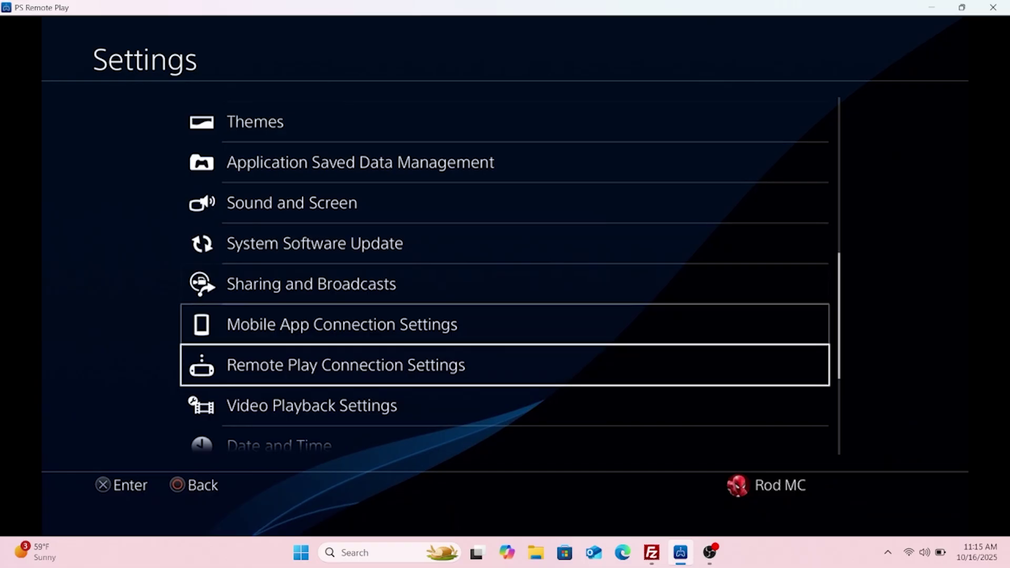
{"action": "key", "text": "Up"}
{"action": "key", "text": "Up"}
{"action": "key", "text": "Return"}
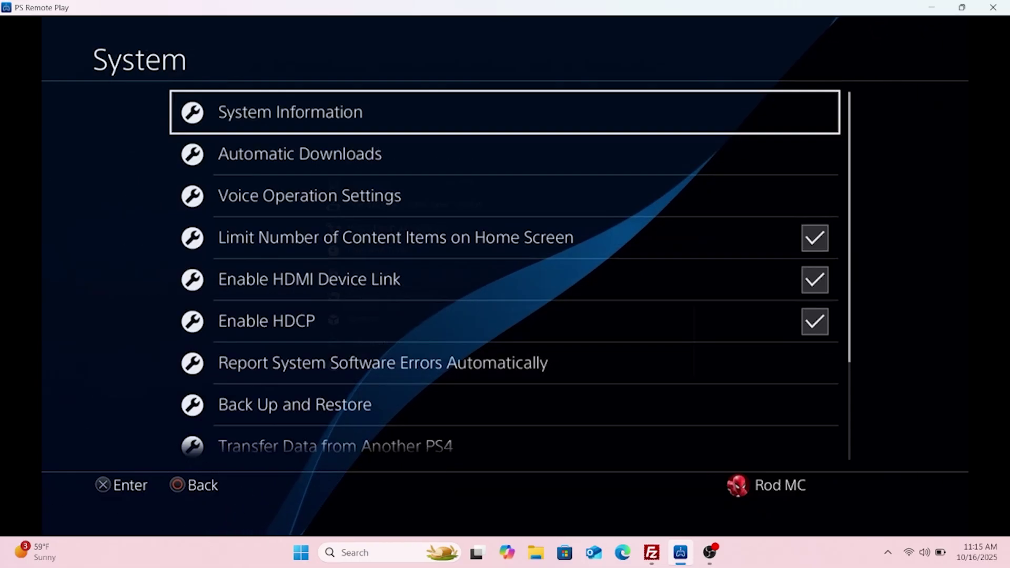
{"action": "key", "text": "Return"}
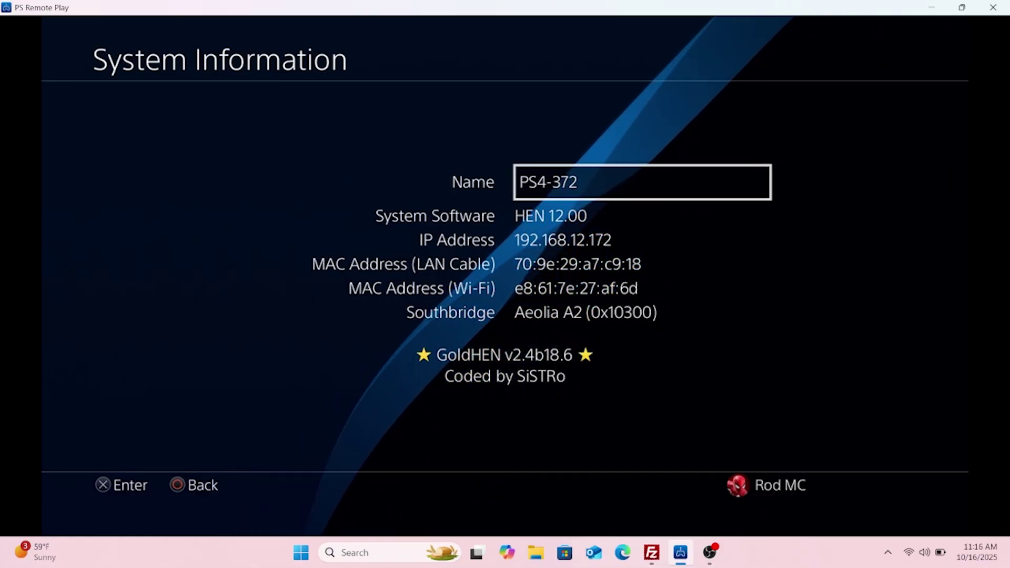
Go to GoldHEN Servers Settings and disable the BinLoader server.
{"action": "key", "text": "Escape"}
{"action": "key", "text": "Escape"}
{"action": "key", "text": "Return"}
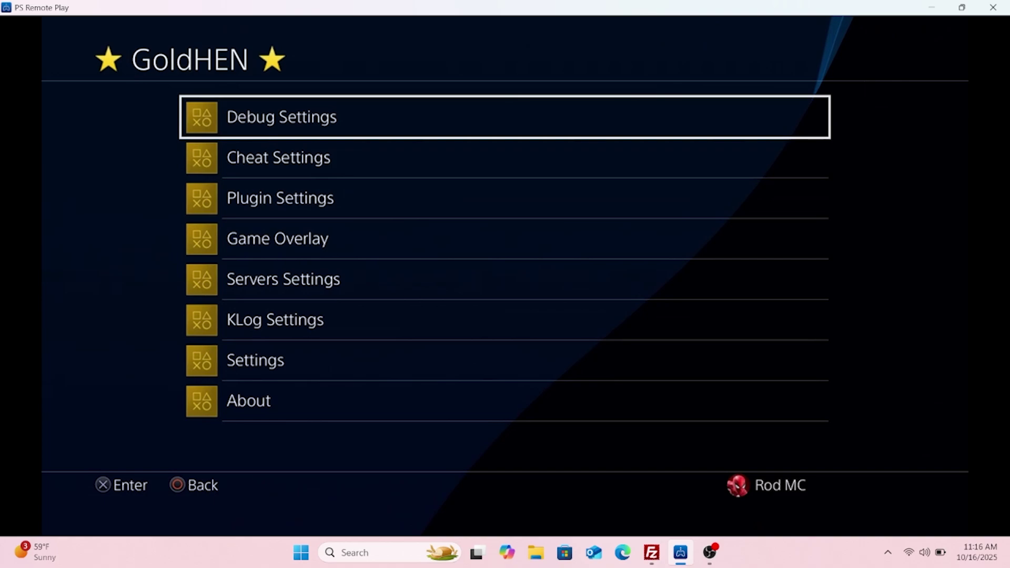
{"action": "key", "text": "Down"}
{"action": "key", "text": "Down"}
{"action": "key", "text": "Down"}
{"action": "key", "text": "Down"}
{"action": "key", "text": "Return"}
{"action": "key", "text": "Down"}
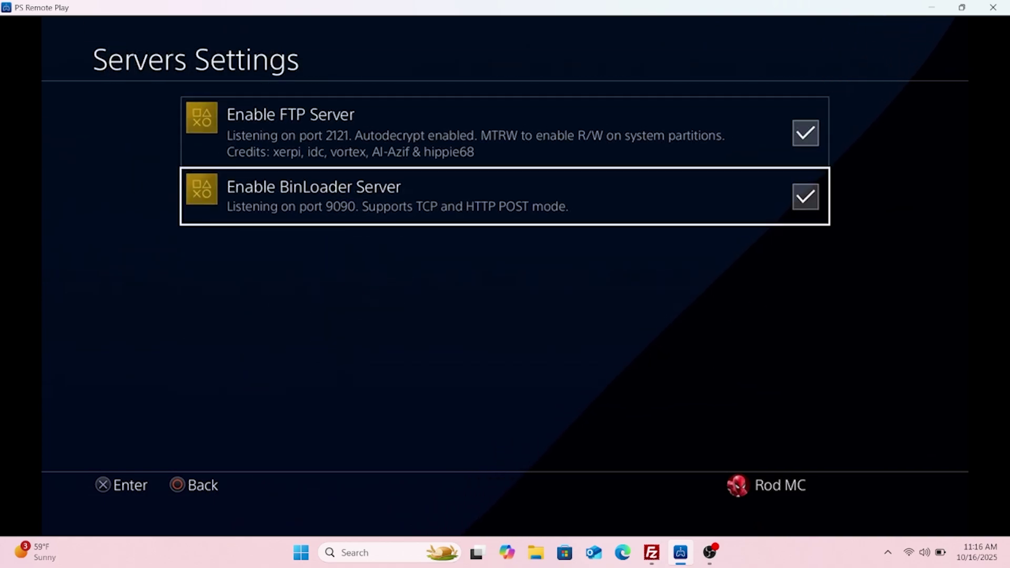
{"action": "key", "text": "Return"}
Turn the FTP server off and back on so it listens on port 2121.
{"action": "key", "text": "Up"}
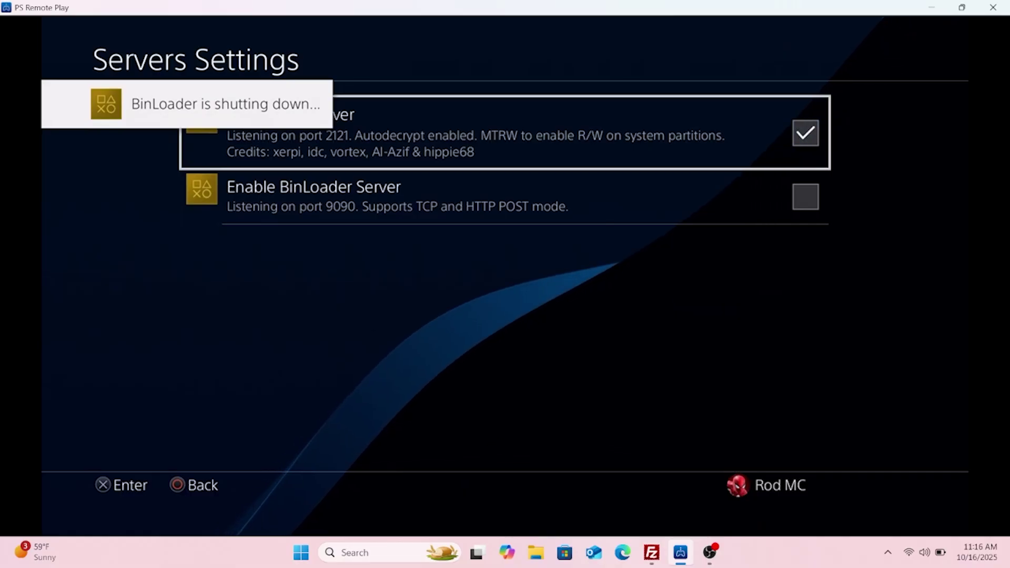
{"action": "key", "text": "Down"}
{"action": "key", "text": "Up"}
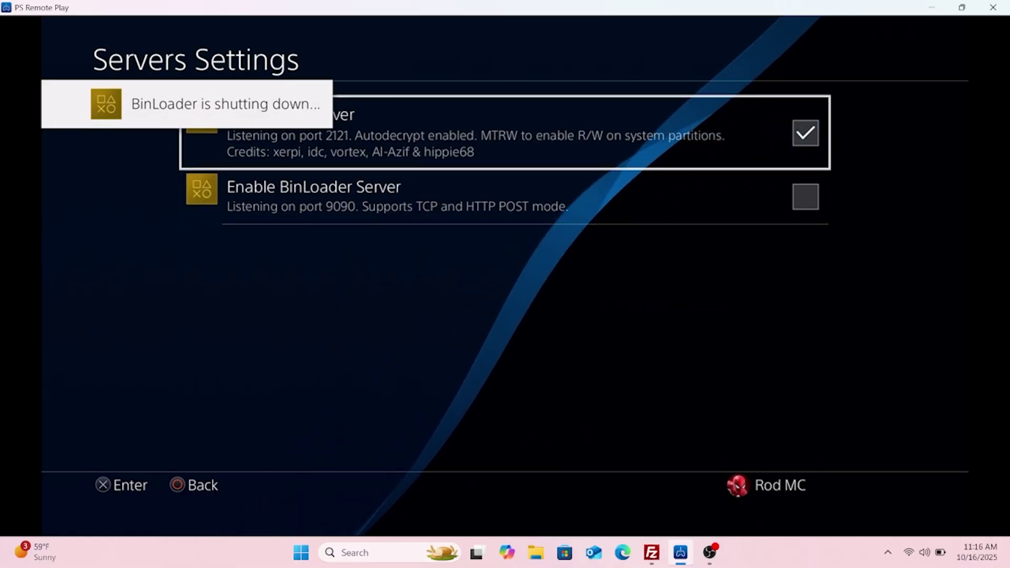
{"action": "key", "text": "Return"}
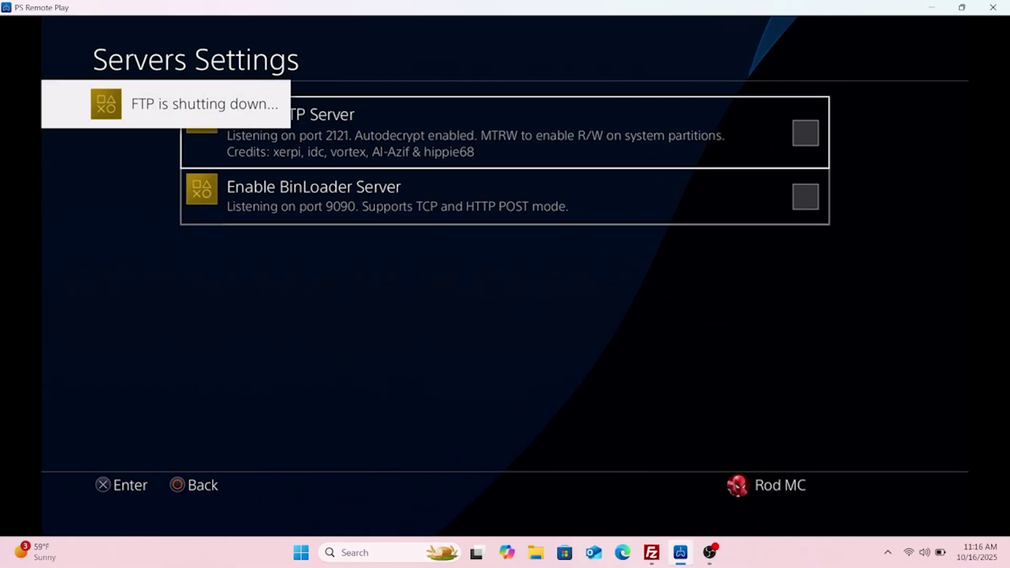
{"action": "key", "text": "Return"}
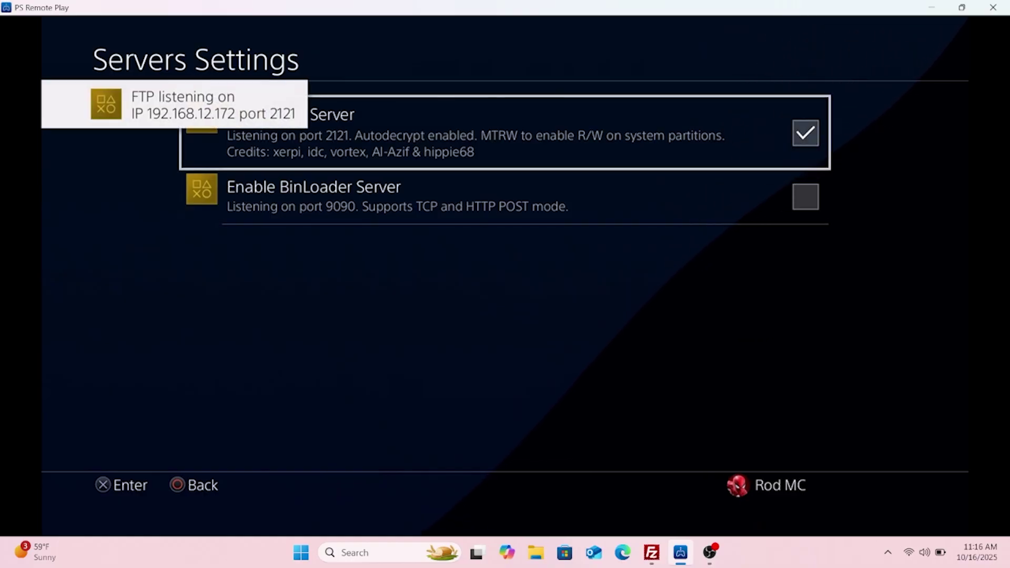
{"action": "key", "text": "Down"}
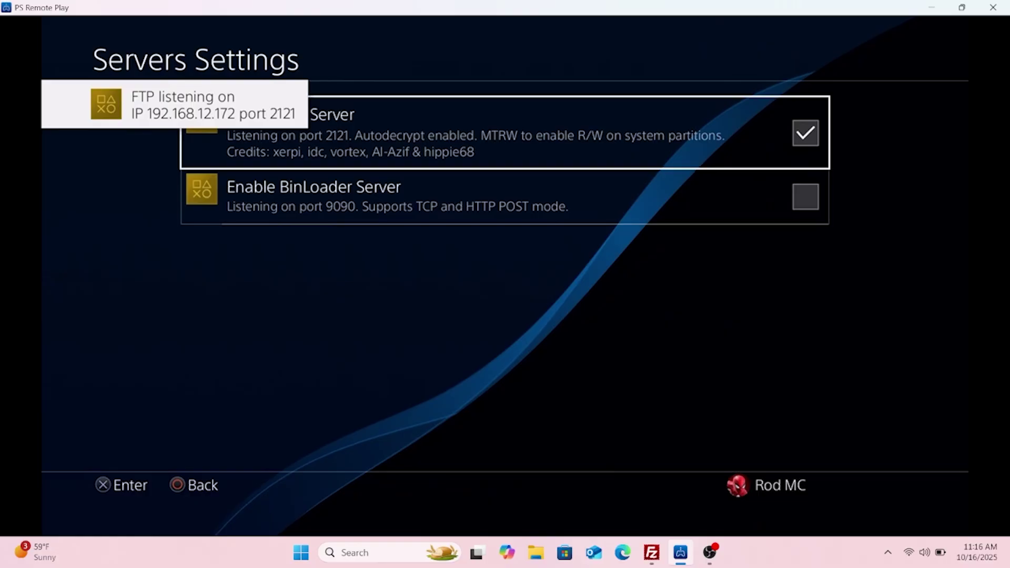
{"action": "key", "text": "Up"}
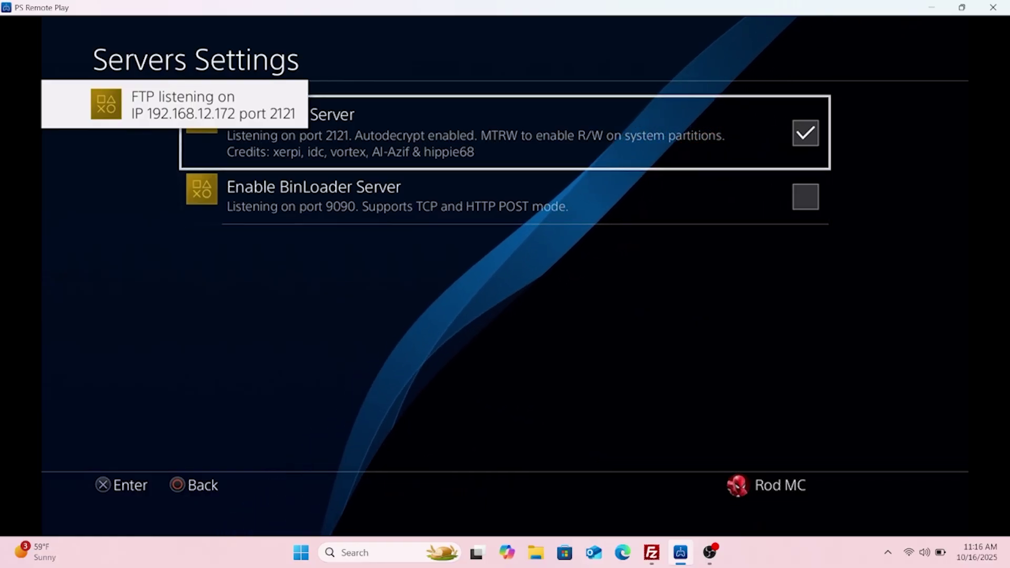
Leave the GoldHEN menus and return to the PS4 home screen.
{"action": "key", "text": "Escape"}
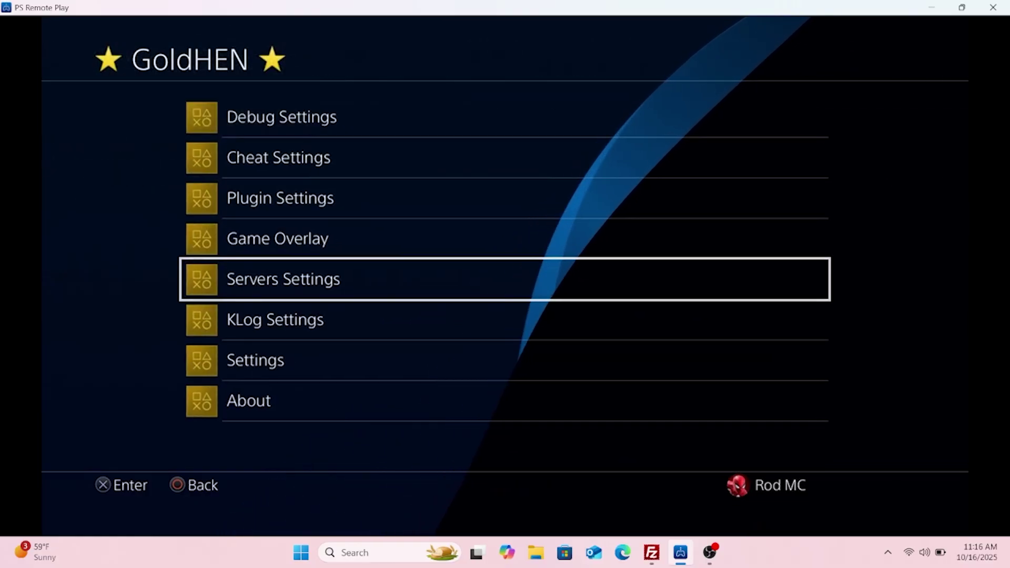
{"action": "key", "text": "Up"}
{"action": "key", "text": "Down"}
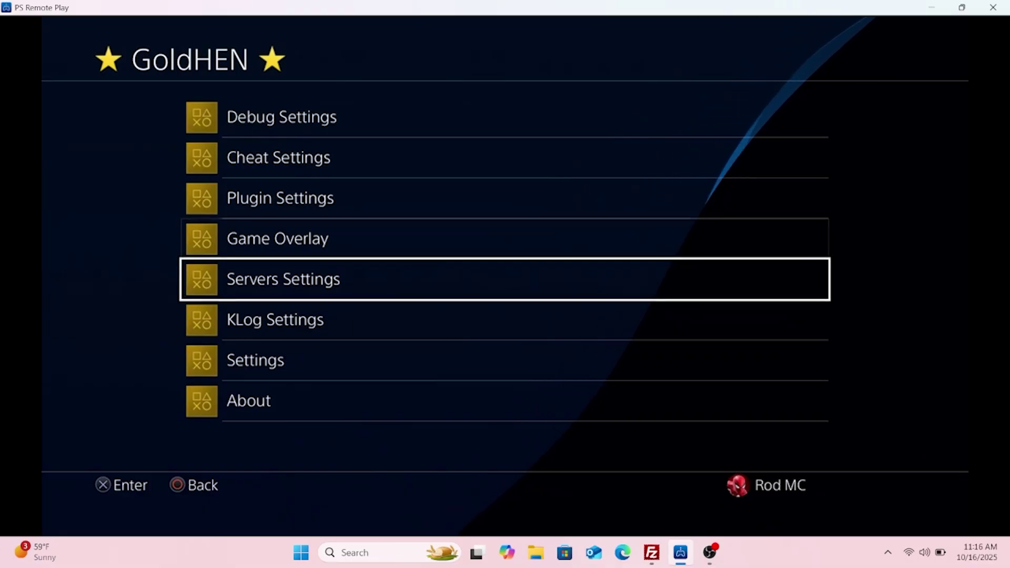
{"action": "key", "text": "Escape"}
{"action": "key", "text": "Escape"}
Move right along the home screen apps until the Remote Package Installer tile is focused.
{"action": "key", "text": "Right"}
{"action": "key", "text": "Right"}
{"action": "key", "text": "Right"}
{"action": "key", "text": "Right"}
{"action": "key", "text": "Right"}
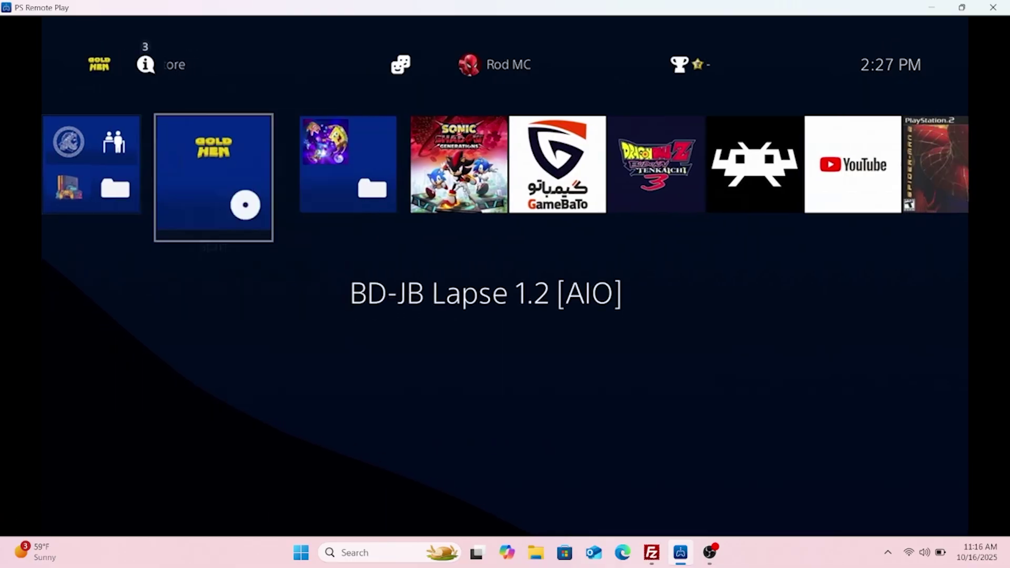
{"action": "key", "text": "Right"}
{"action": "key", "text": "Right"}
{"action": "key", "text": "Right"}
{"action": "key", "text": "Right"}
{"action": "key", "text": "Right"}
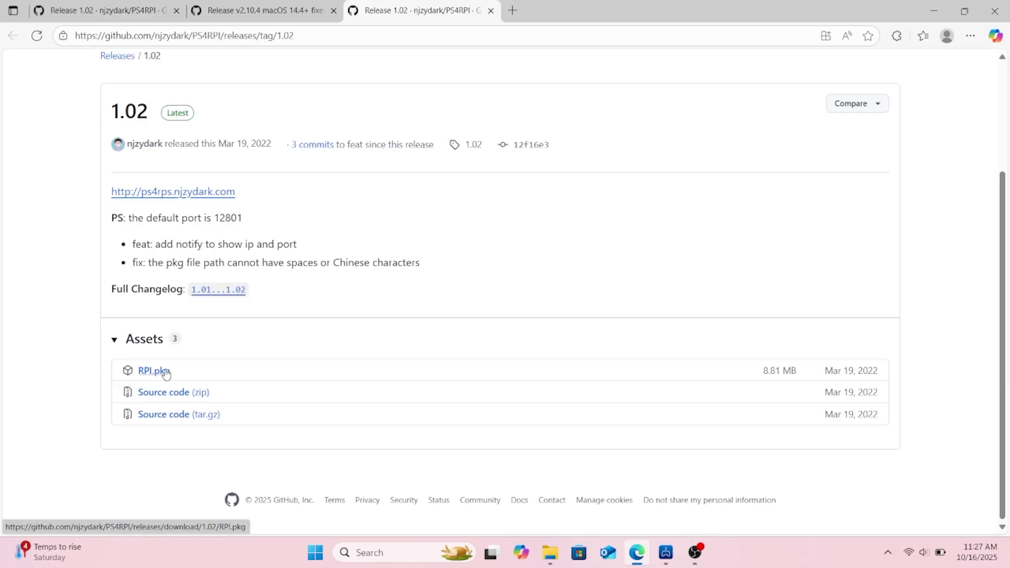
Switch to the browser tab showing the ps4-remote-pkg-sender v2.10.4 release and its assets.
{"action": "left_click", "coordinate": [258, 11]}
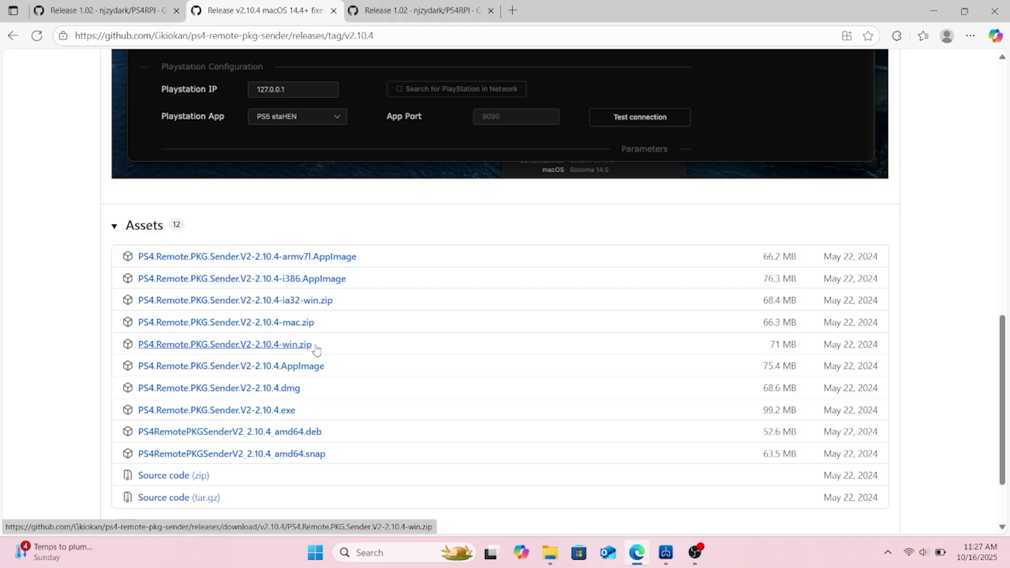
Open the Package Installer list under GoldHEN Debug Settings.
{"action": "key", "text": "alt+f"}
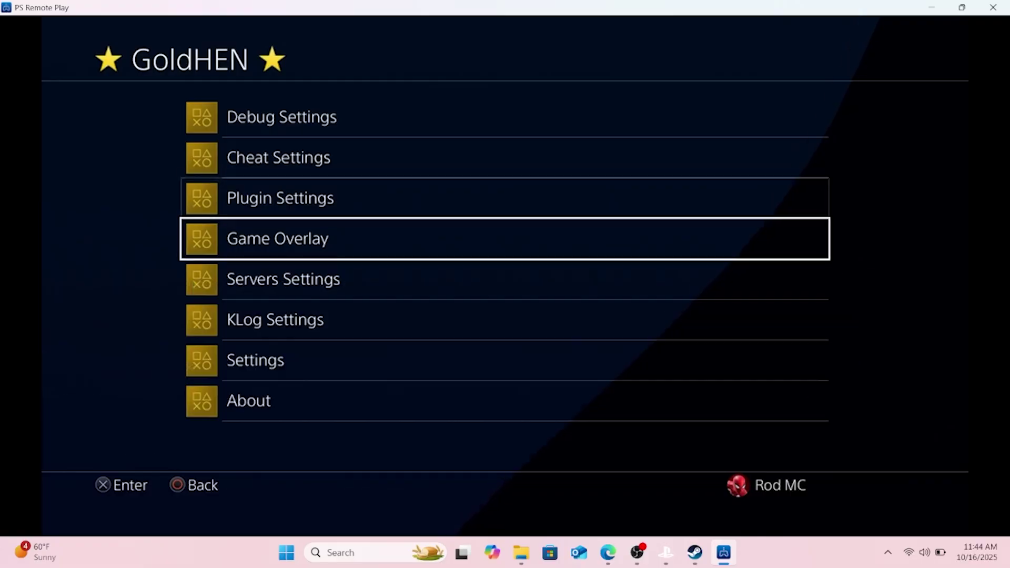
{"action": "key", "text": "Down"}
{"action": "key", "text": "Down"}
{"action": "key", "text": "Down"}
{"action": "key", "text": "Down"}
{"action": "key", "text": "Up"}
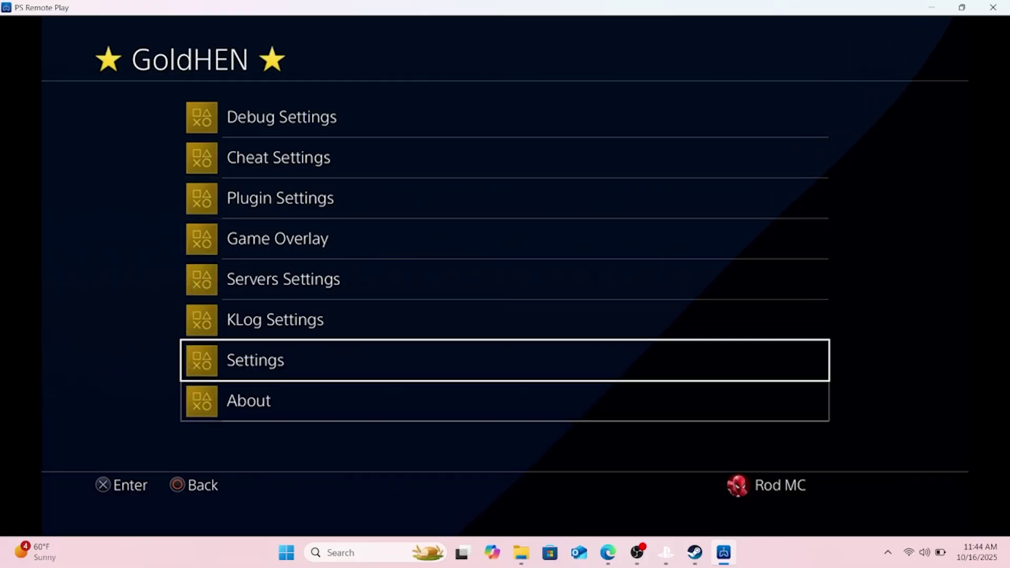
{"action": "key", "text": "Down"}
{"action": "key", "text": "Down"}
{"action": "key", "text": "Return"}
{"action": "key", "text": "Down"}
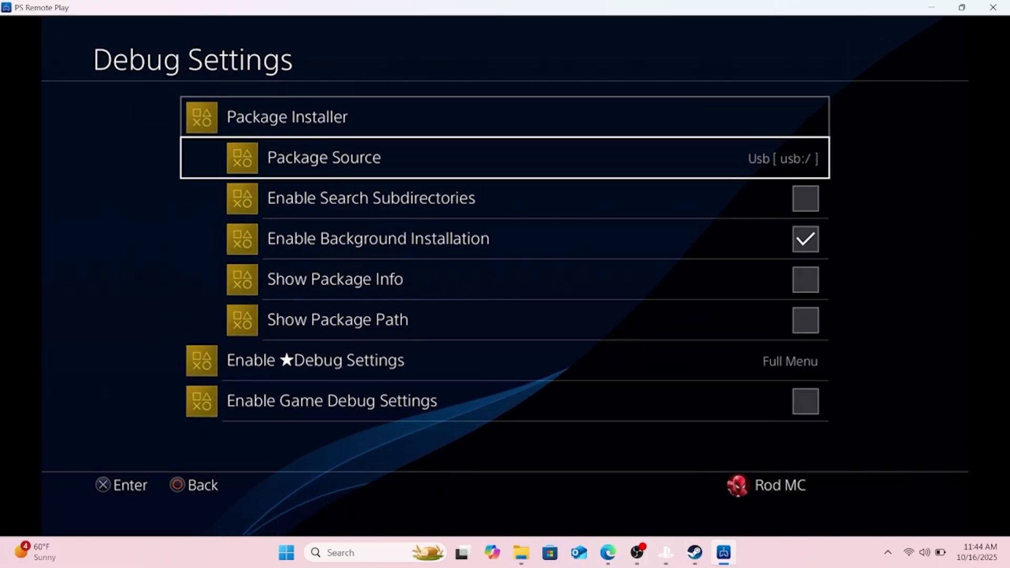
{"action": "key", "text": "Up"}
{"action": "key", "text": "Return"}
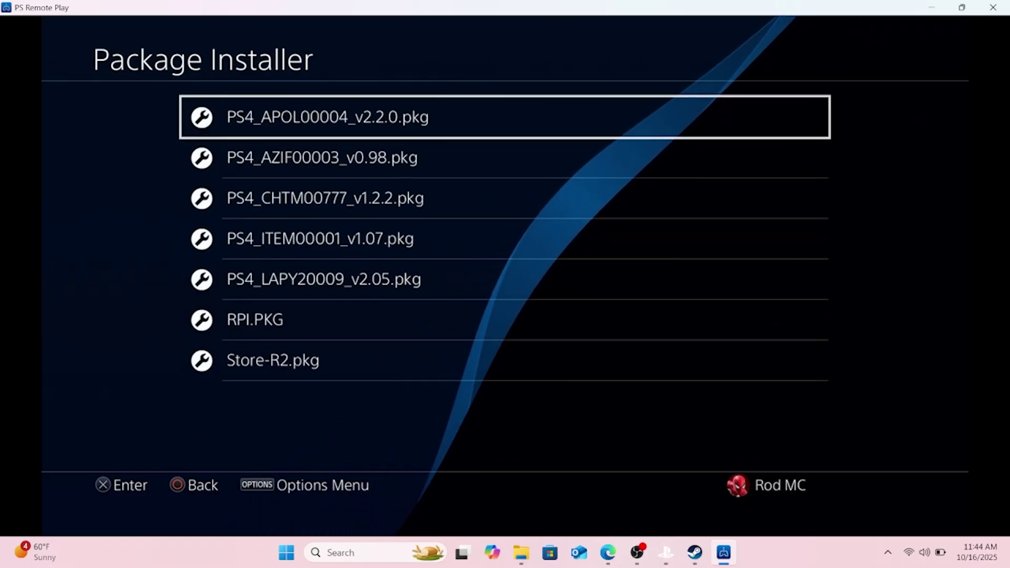
Install RPI.PKG, which is reported as already installed.
{"action": "key", "text": "Down"}
{"action": "key", "text": "Down"}
{"action": "key", "text": "Down"}
{"action": "key", "text": "Down"}
{"action": "key", "text": "Down"}
{"action": "key", "text": "Down"}
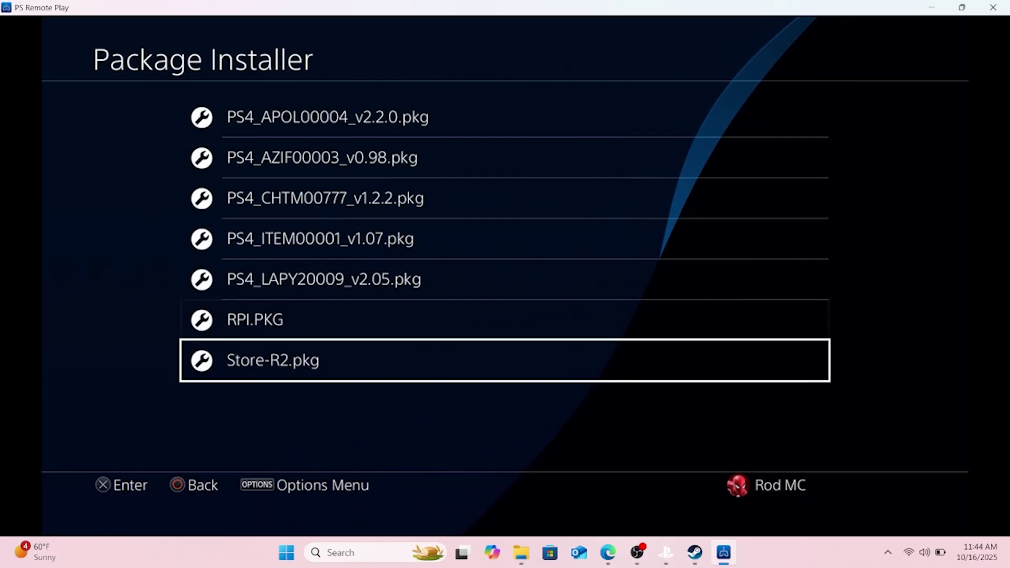
{"action": "key", "text": "Up"}
{"action": "key", "text": "Down"}
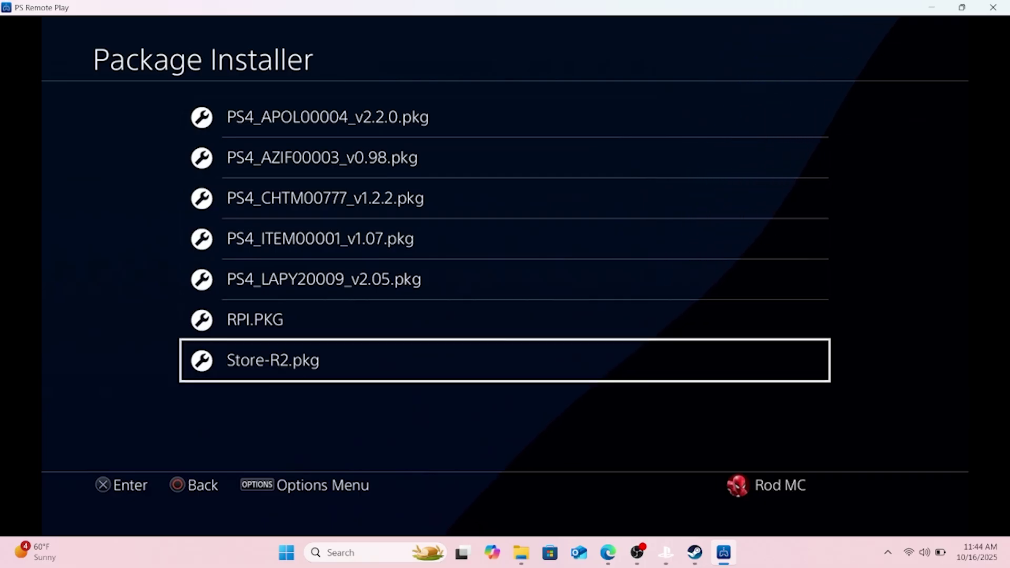
{"action": "key", "text": "Up"}
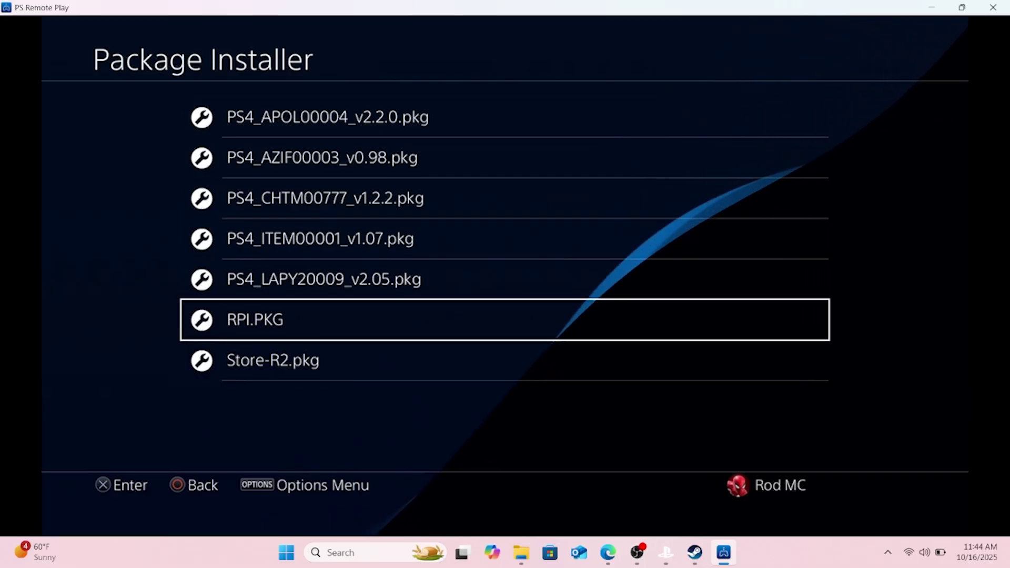
{"action": "key", "text": "Return"}
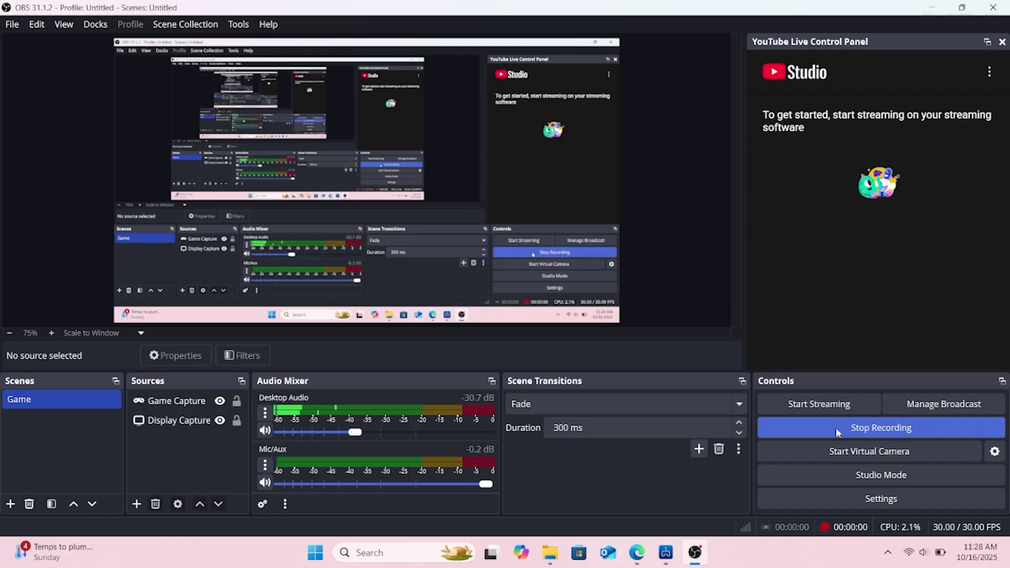
Bring up the File Explorer window for the PS4.Remote.PKG.Sender.V2-2.10.4-ia32-win folder.
{"action": "left_click", "coordinate": [545, 501]}
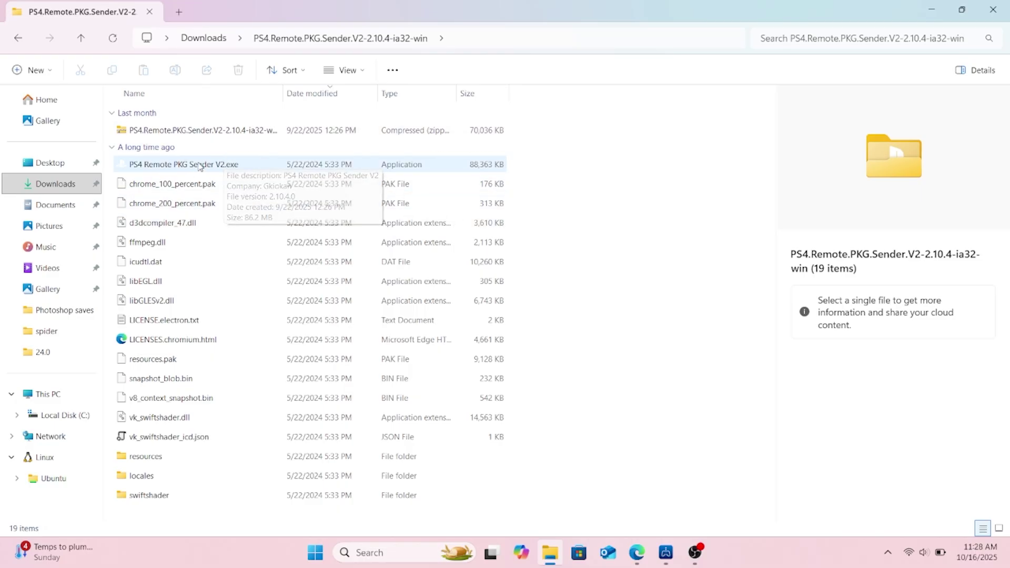
Launch PS4 Remote PKG Sender V2.exe from the extracted folder.
{"action": "double_click", "coordinate": [166, 168]}
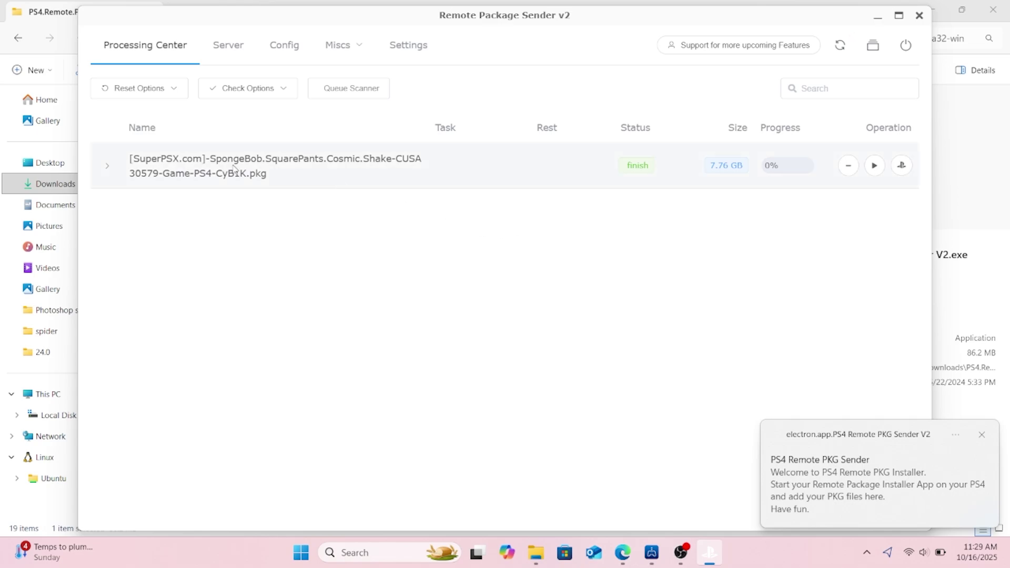
On the Config tab, set the Server IP to Wi-Fi: 192.168.12.126.
{"action": "left_click", "coordinate": [228, 47]}
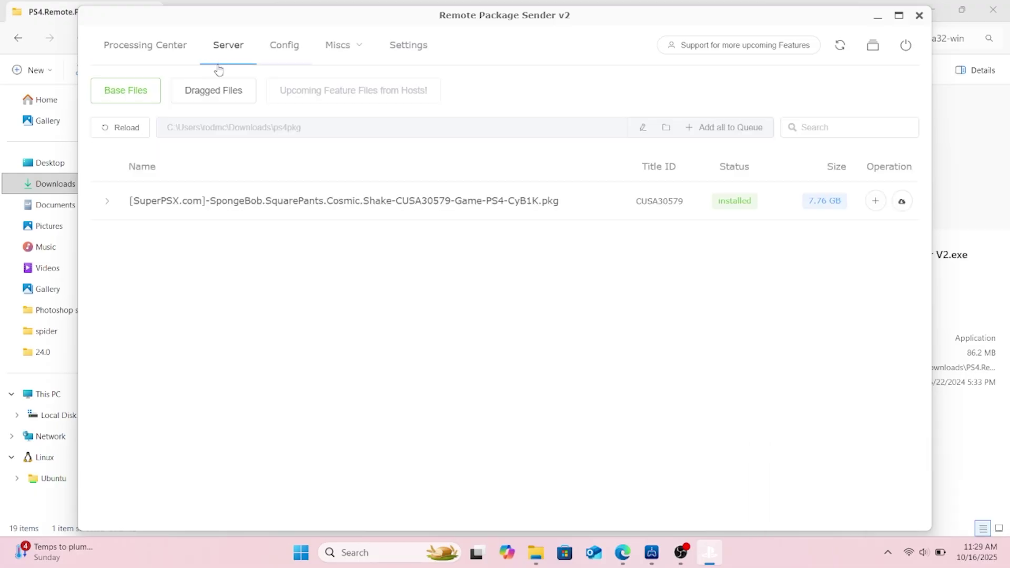
{"action": "left_click", "coordinate": [281, 47]}
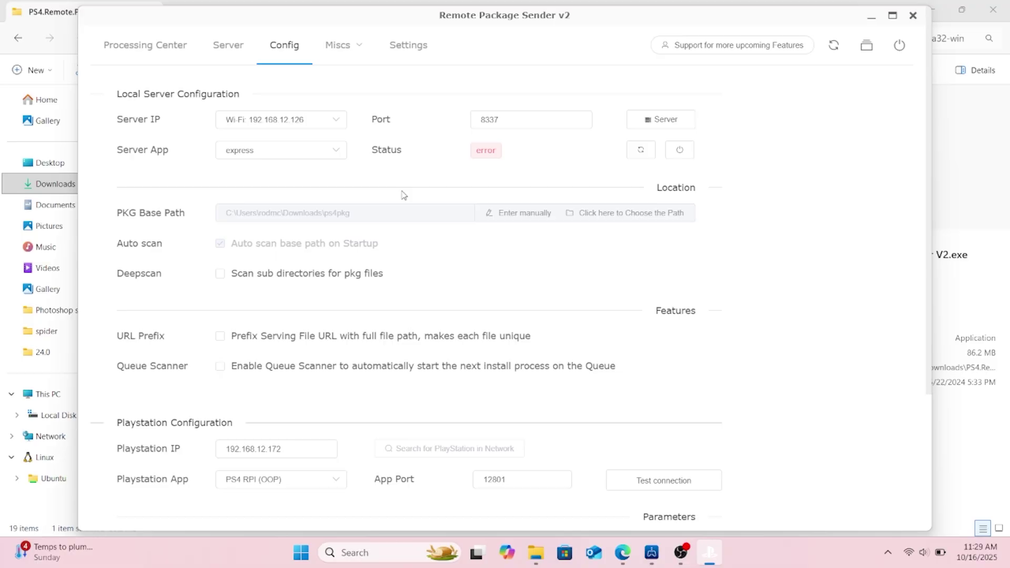
{"action": "left_click", "coordinate": [328, 122]}
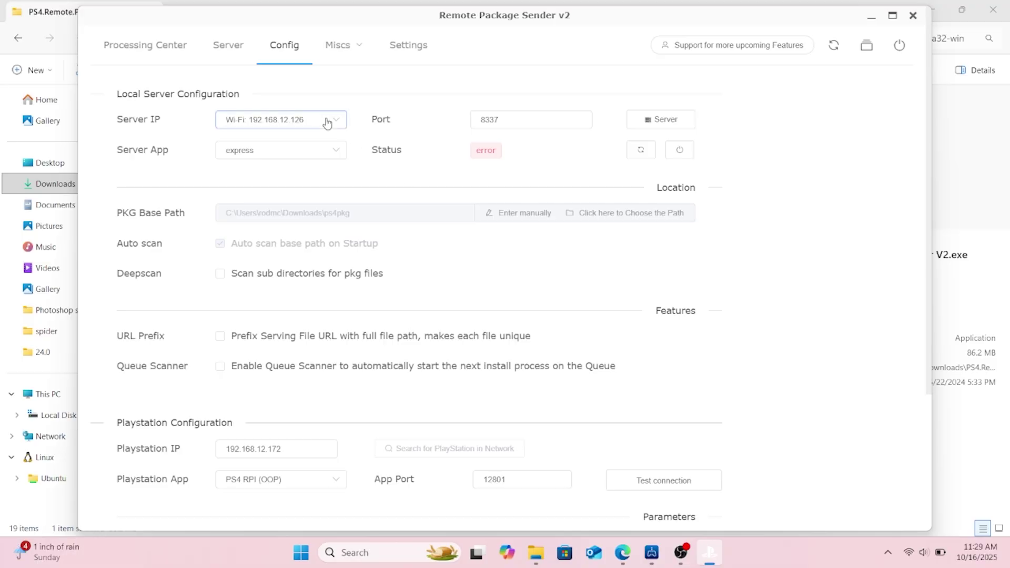
{"action": "left_click", "coordinate": [307, 153]}
In PS Remote Play, launch the RPI app from the PS4 home screen.
{"action": "mouse_move", "coordinate": [651, 552]}
{"action": "left_click", "coordinate": [683, 478]}
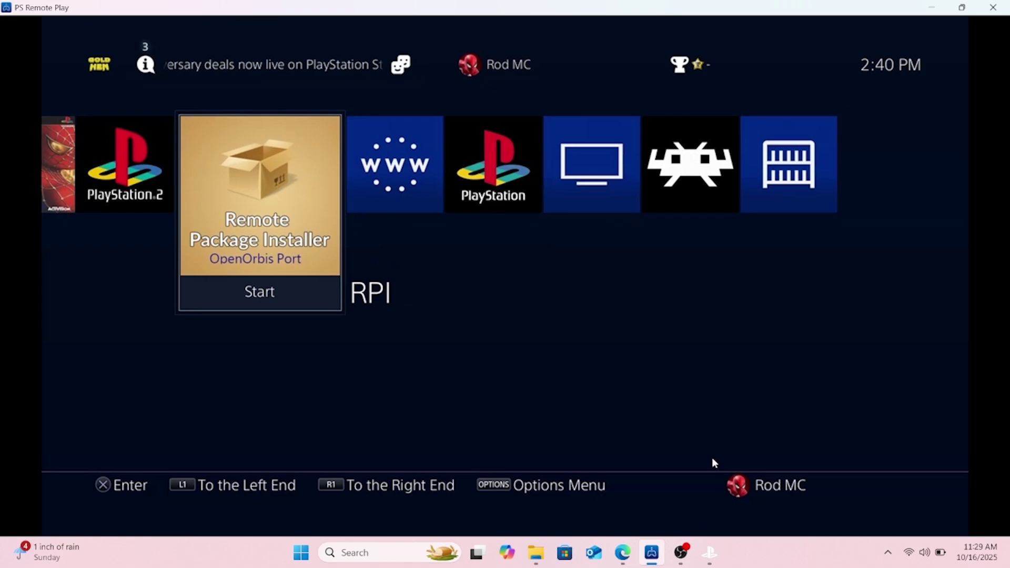
{"action": "key", "text": "Left"}
{"action": "key", "text": "Right"}
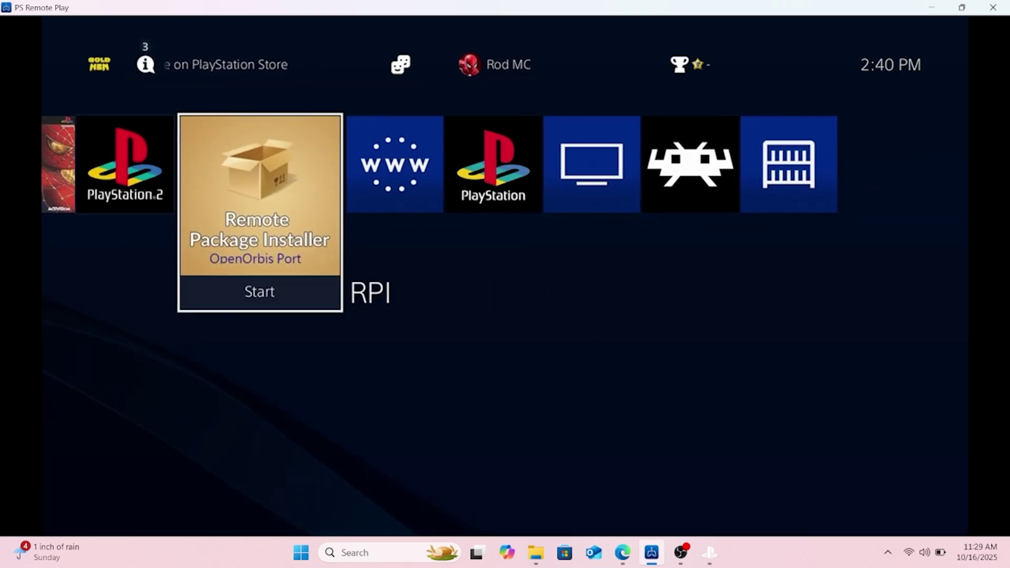
{"action": "key", "text": "Return"}
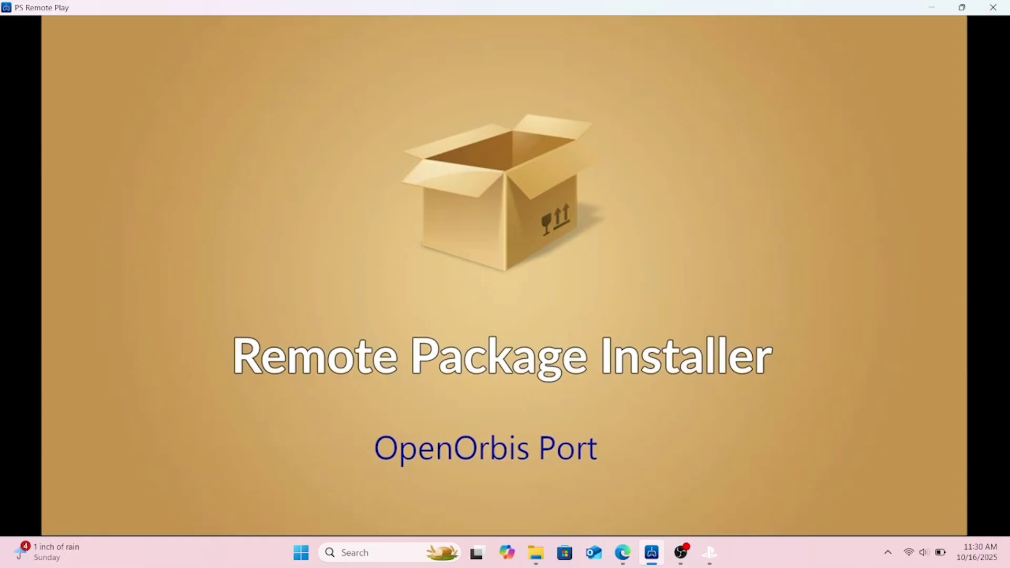
{"action": "mouse_move", "coordinate": [738, 344]}
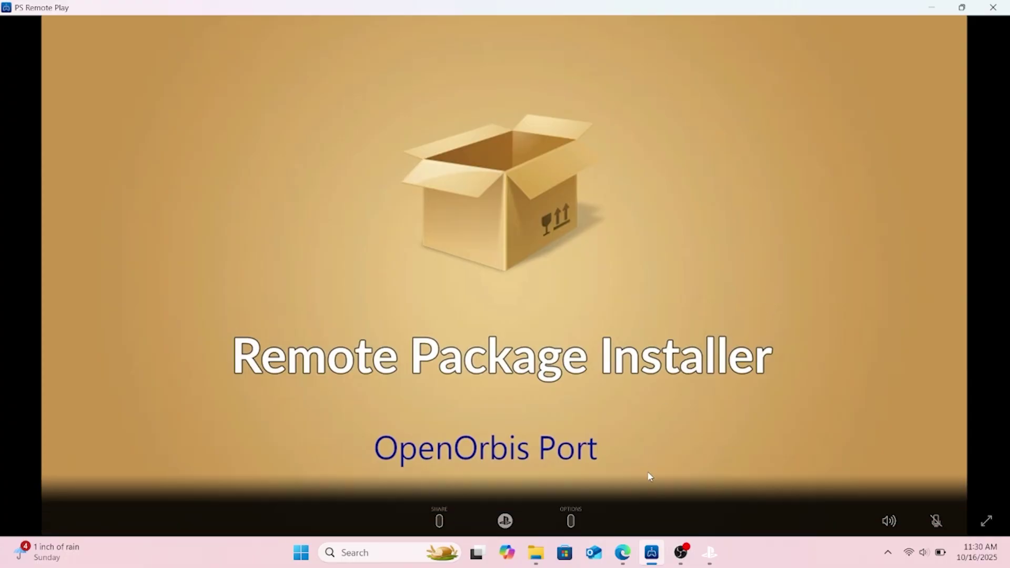
{"action": "mouse_move", "coordinate": [681, 557]}
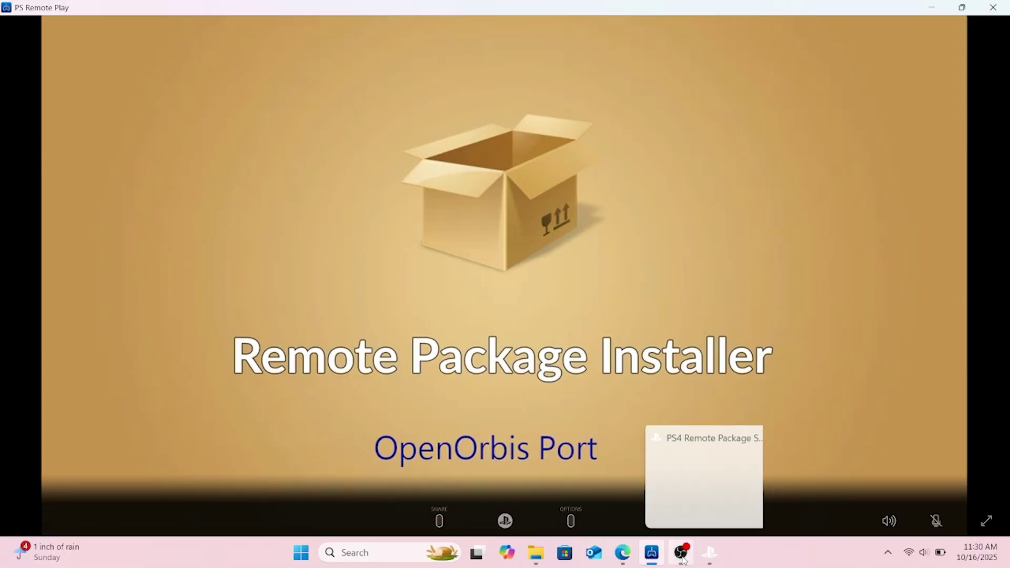
Set port 12081 with express server app, restart the server, and confirm the PS4 is accessible.
{"action": "left_click", "coordinate": [710, 561]}
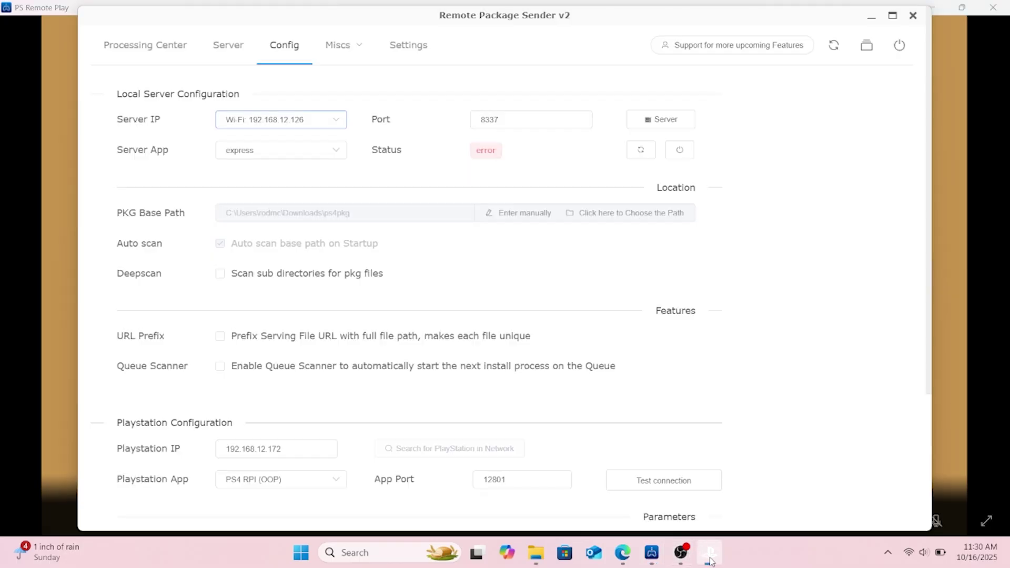
{"action": "left_click", "coordinate": [510, 121]}
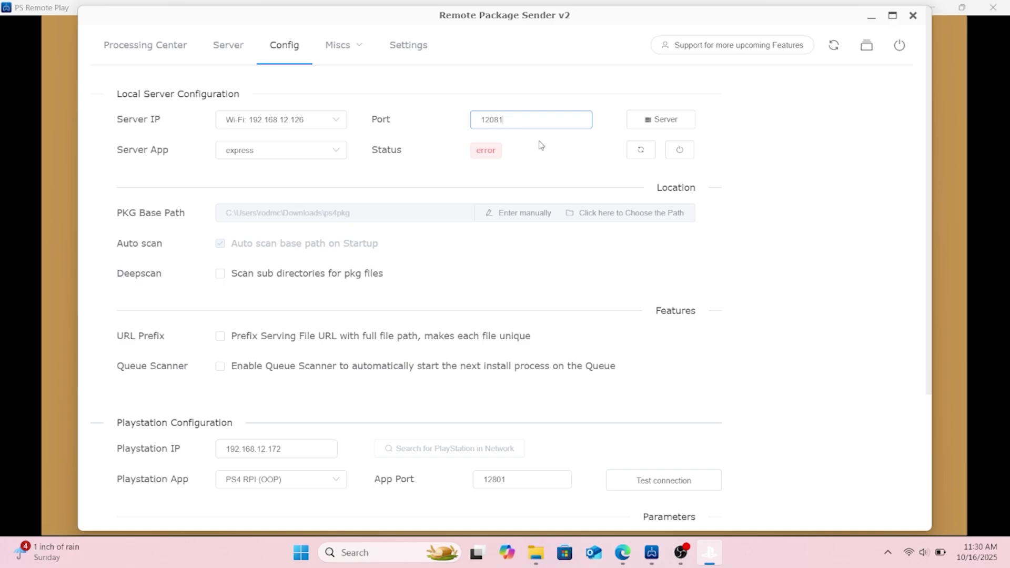
{"action": "left_click", "coordinate": [549, 156]}
{"action": "left_click", "coordinate": [333, 153]}
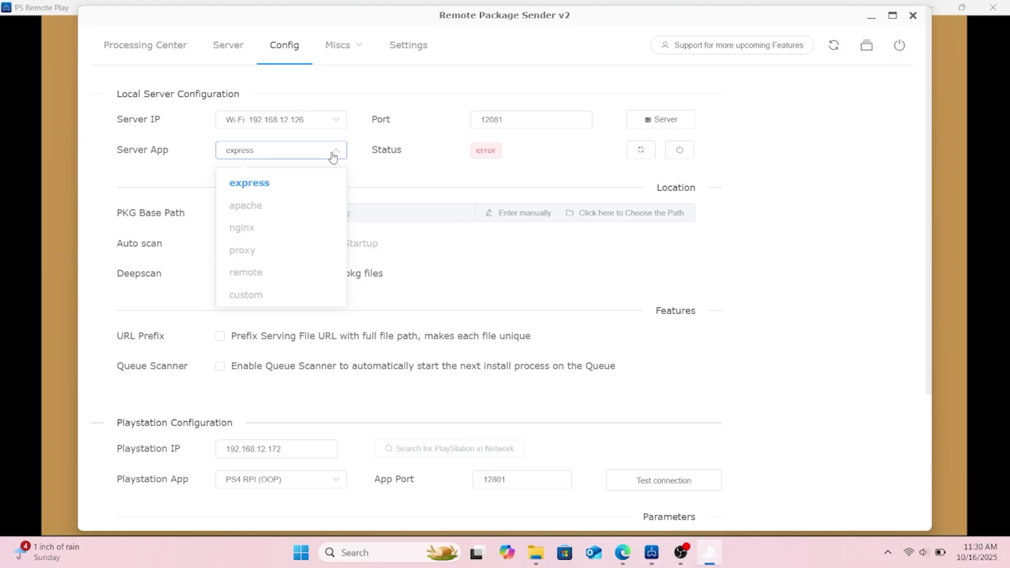
{"action": "left_click", "coordinate": [282, 182]}
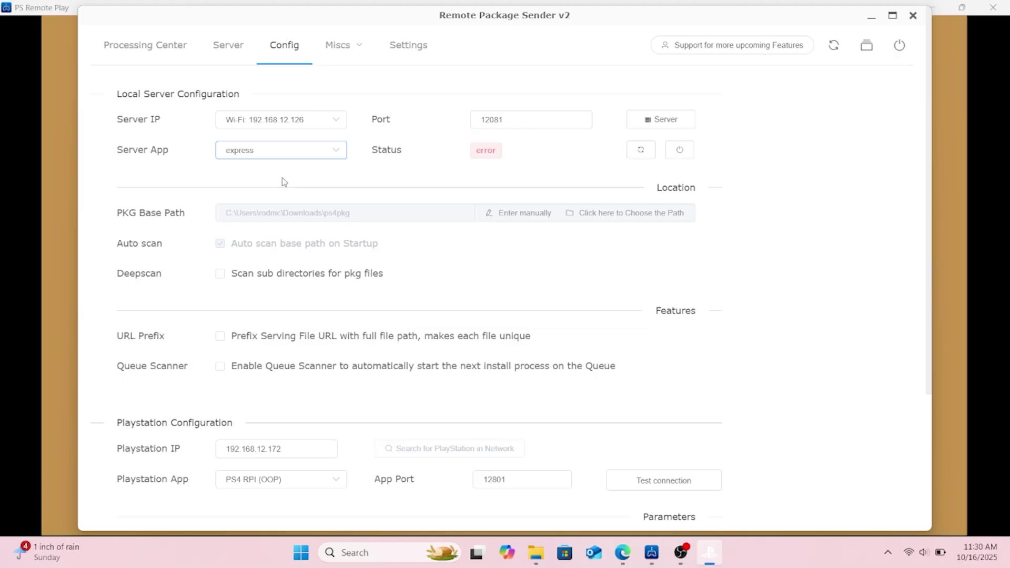
{"action": "left_click", "coordinate": [650, 149]}
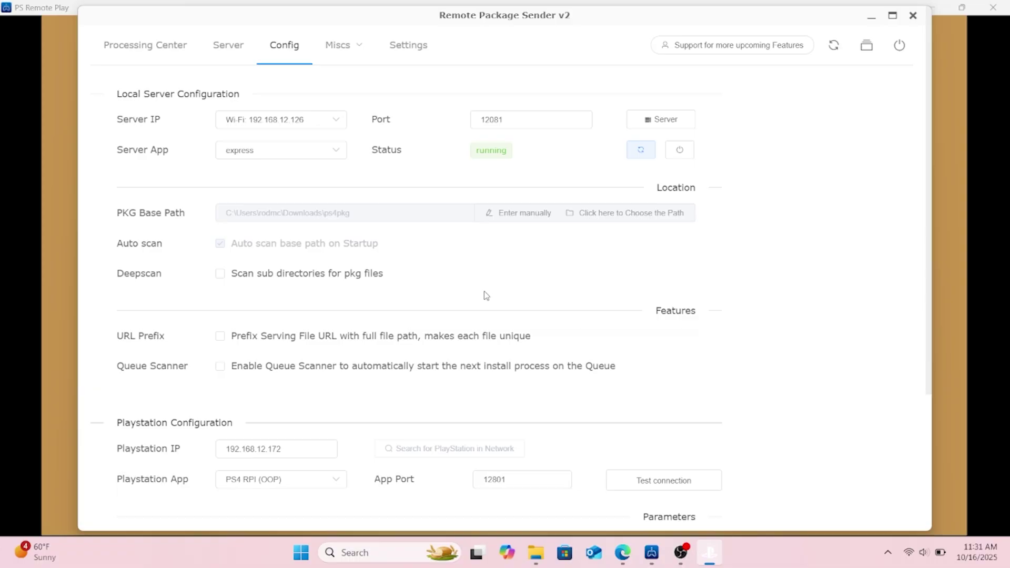
{"action": "left_click", "coordinate": [638, 486]}
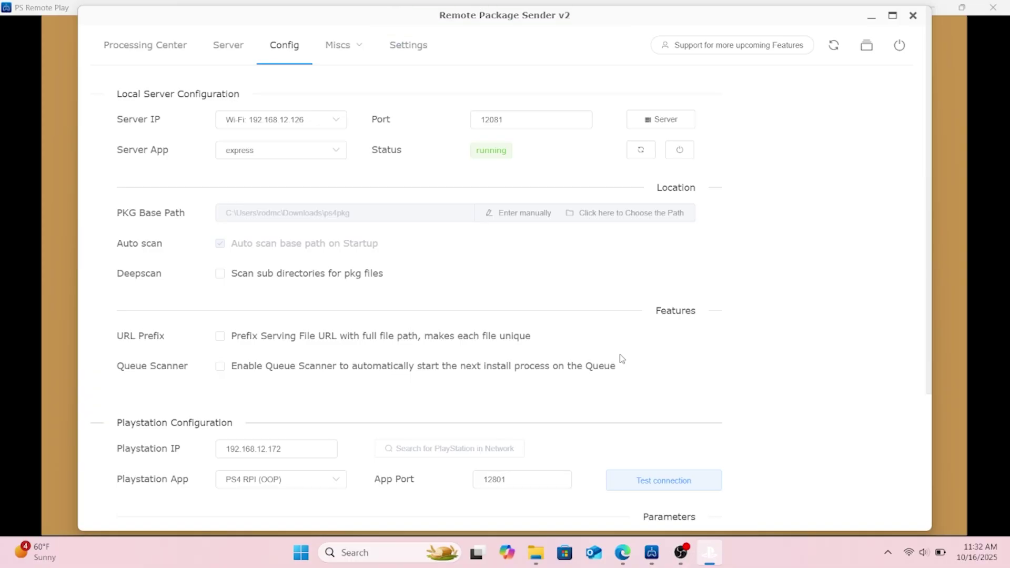
Cancel the base-path folder picker without changing the path, and stop the current recording.
{"action": "left_click", "coordinate": [638, 218]}
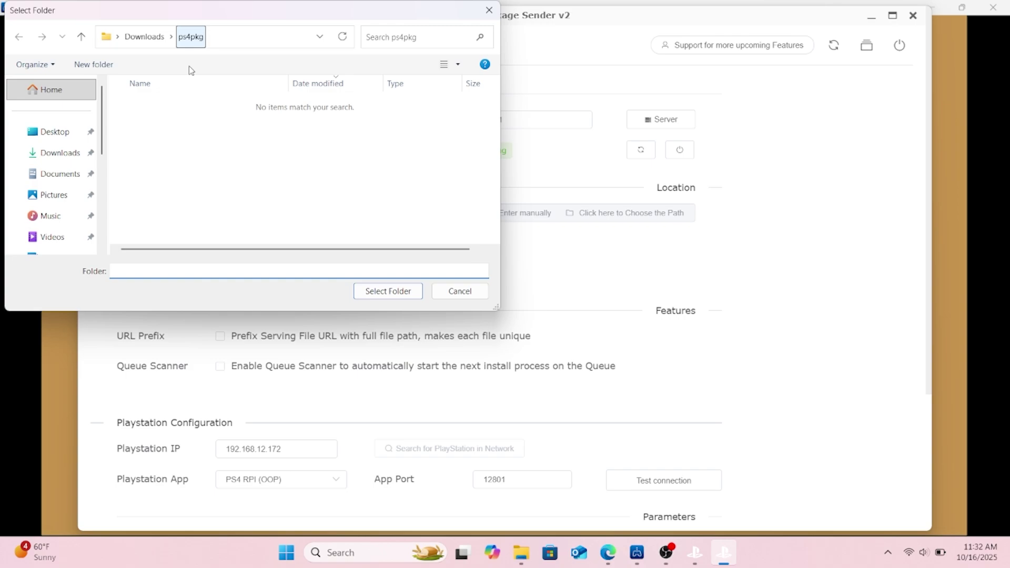
{"action": "left_click", "coordinate": [461, 292]}
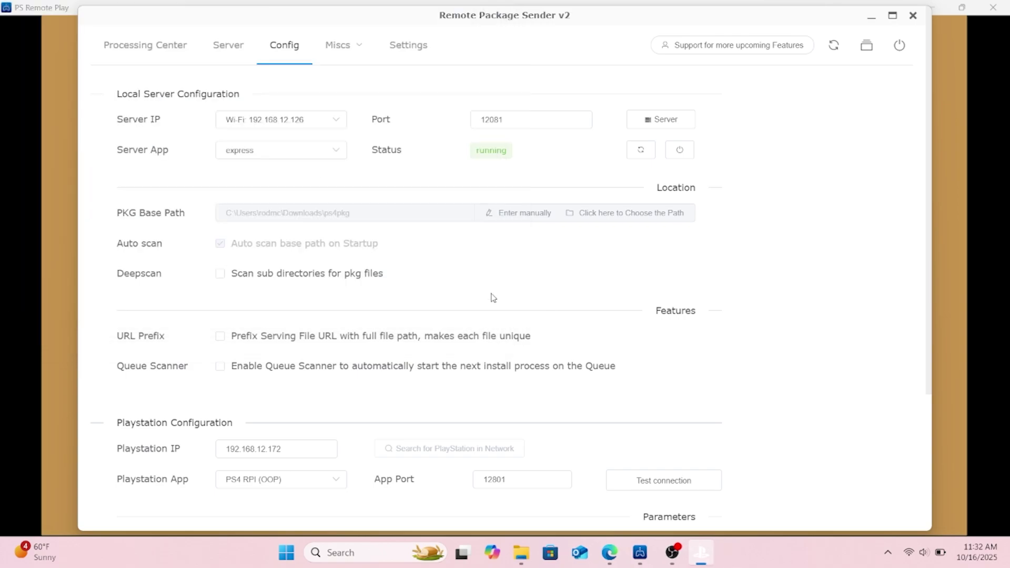
{"action": "left_click", "coordinate": [680, 552]}
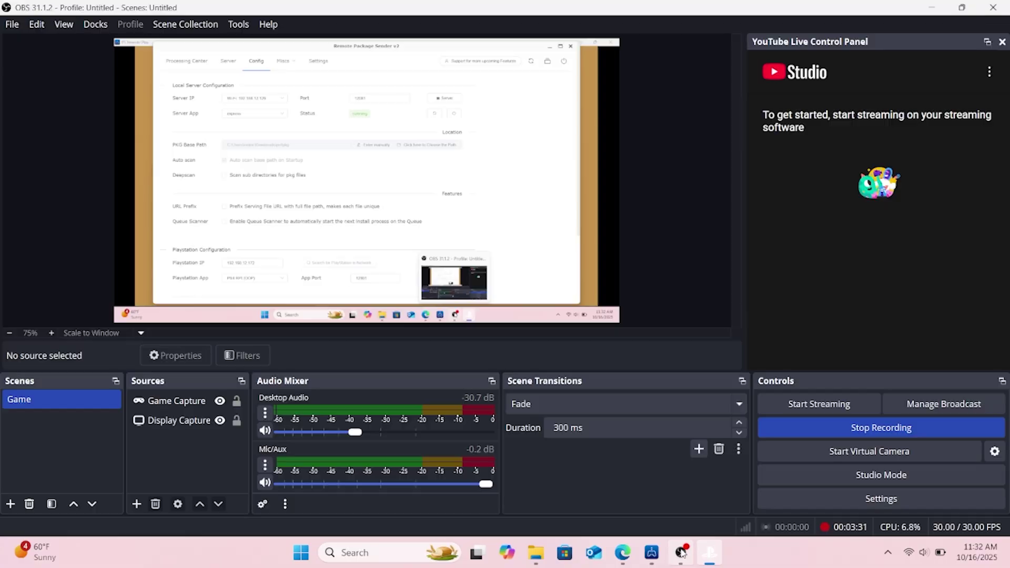
{"action": "left_click", "coordinate": [839, 433]}
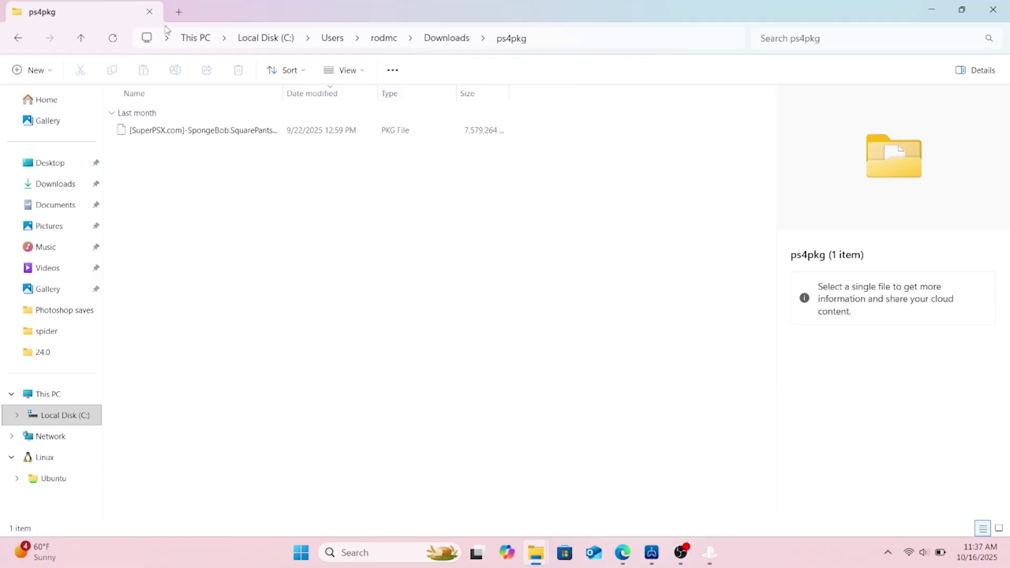
Refresh the ps4pkg folder so the 143 MB Limbo CUSA01664 PKG appears beside the SpongeBob package.
{"action": "left_click", "coordinate": [112, 39]}
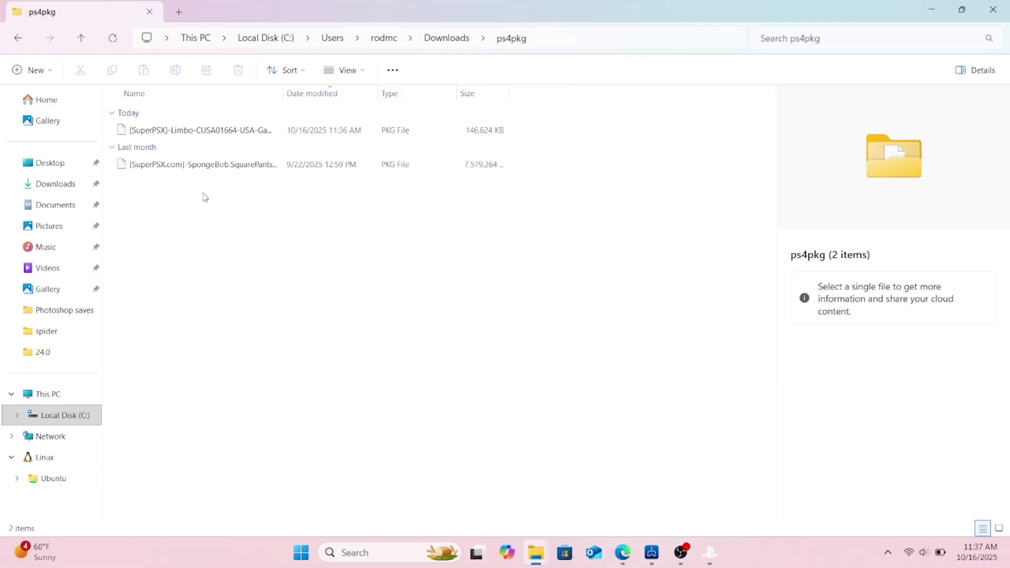
{"action": "left_click", "coordinate": [187, 164]}
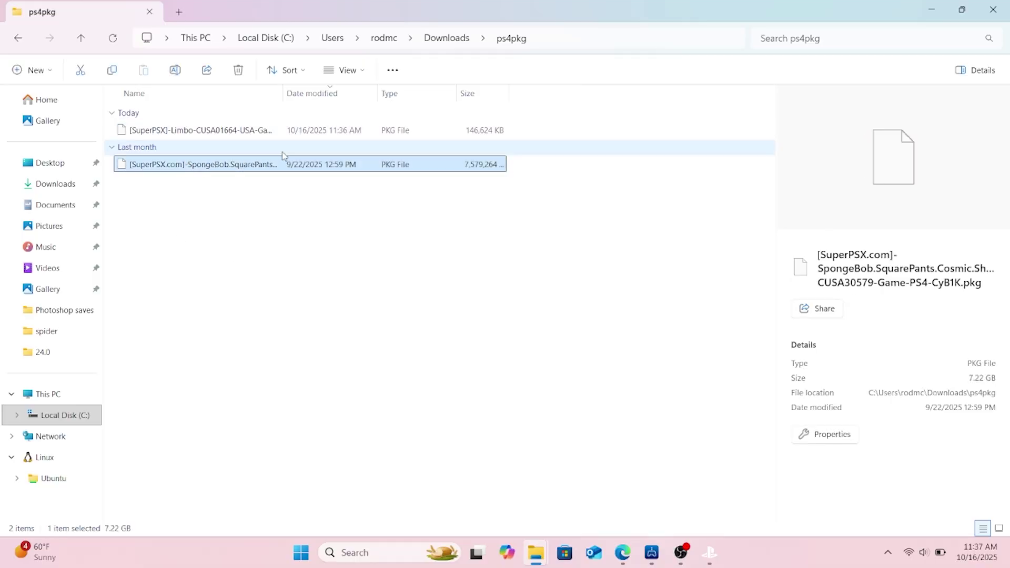
{"action": "left_click", "coordinate": [245, 131]}
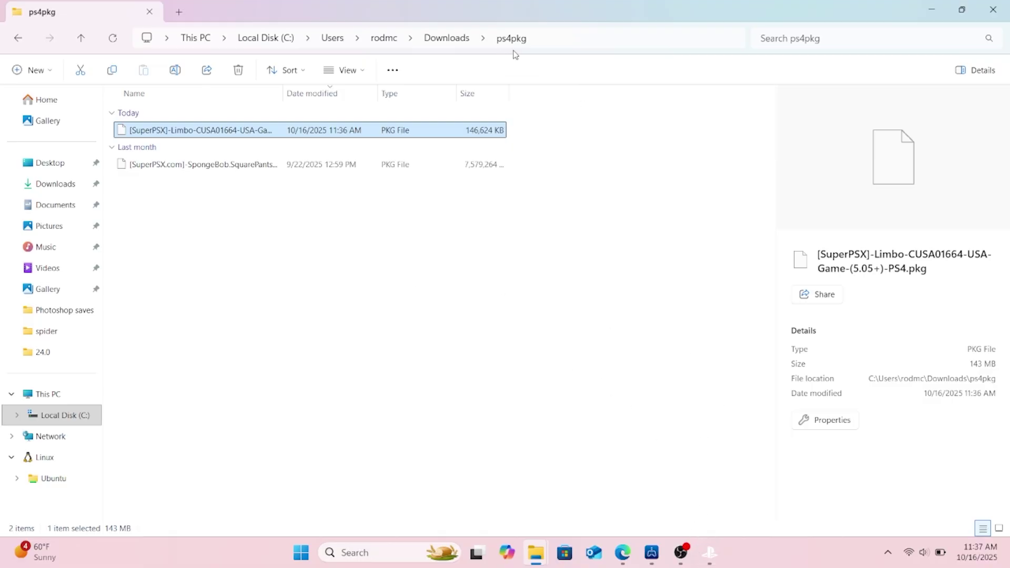
{"action": "mouse_move", "coordinate": [699, 555]}
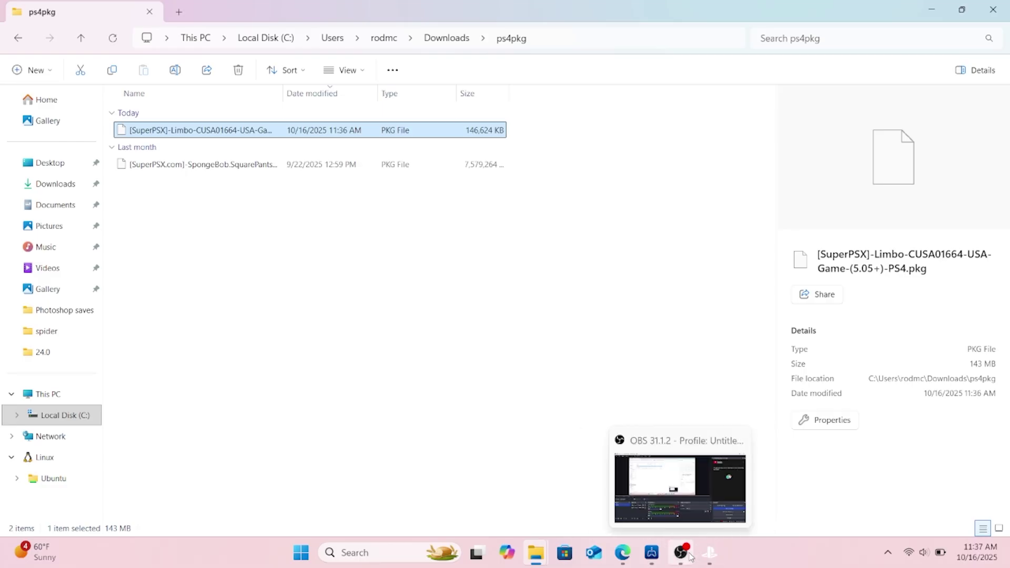
Set the package base path to the Downloads\ps4pkg folder.
{"action": "left_click", "coordinate": [706, 510]}
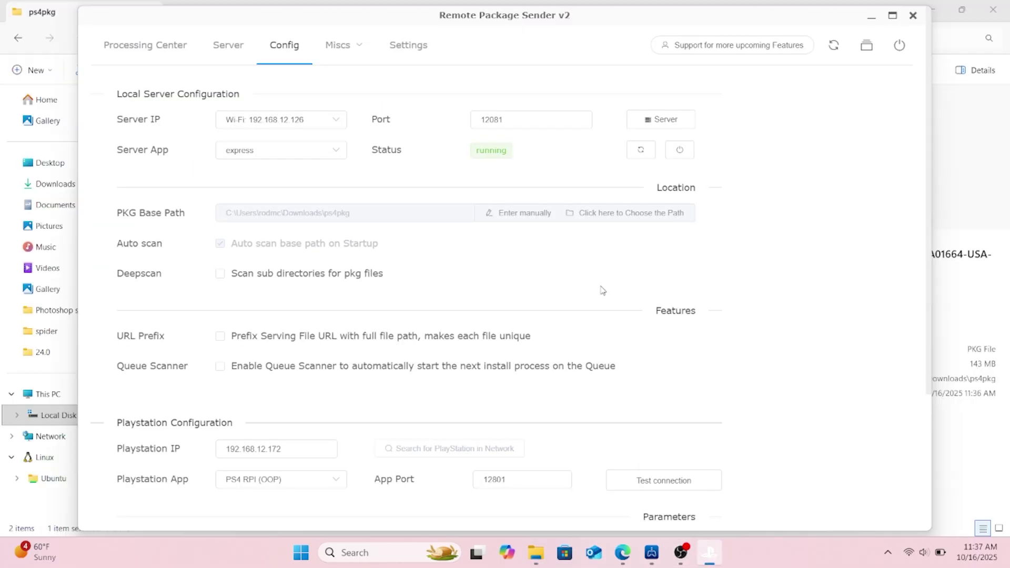
{"action": "left_click", "coordinate": [631, 217]}
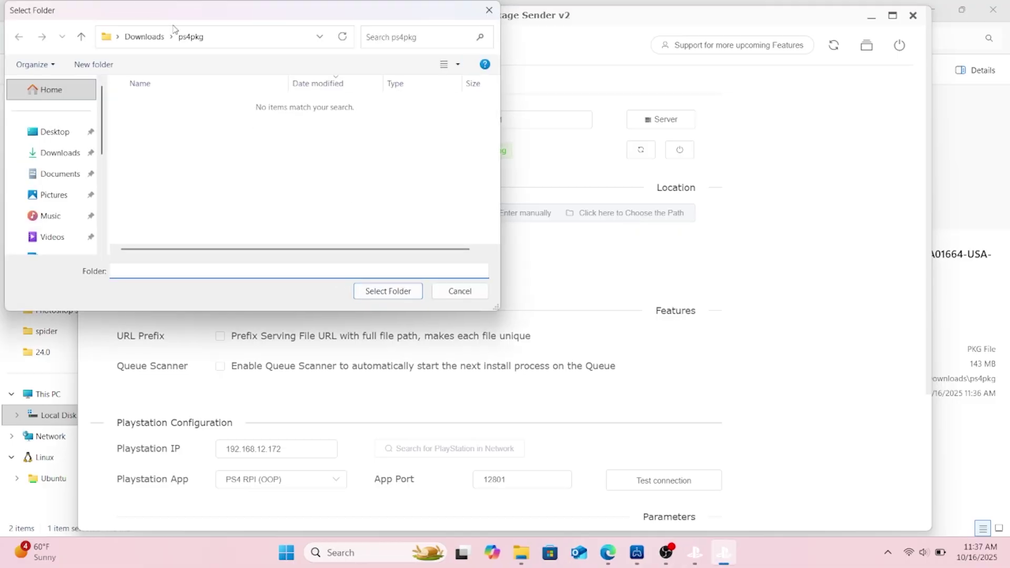
{"action": "left_click", "coordinate": [386, 291]}
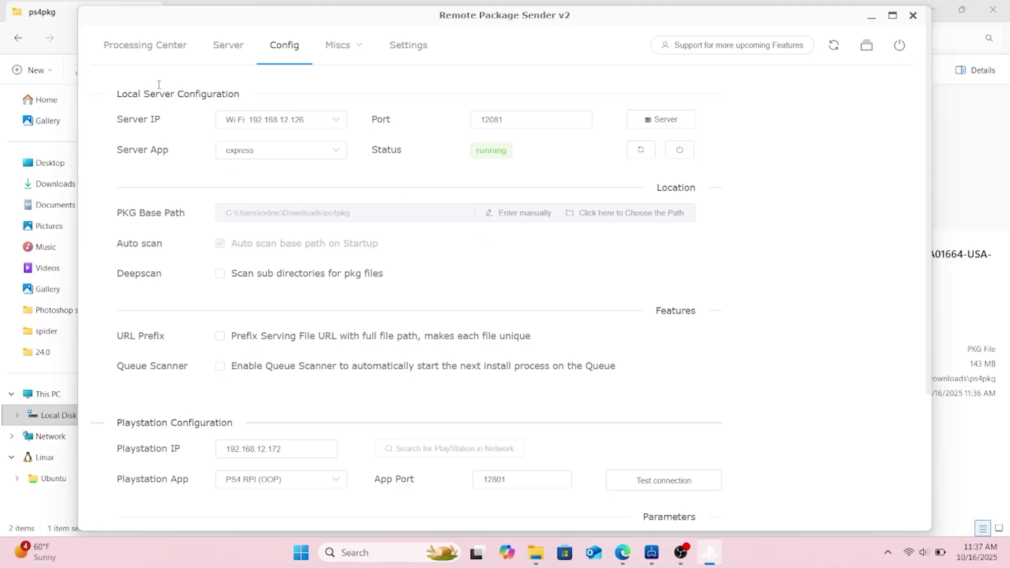
Check for a sender update, reset installed package status, and view the Server base-file list.
{"action": "left_click", "coordinate": [152, 56]}
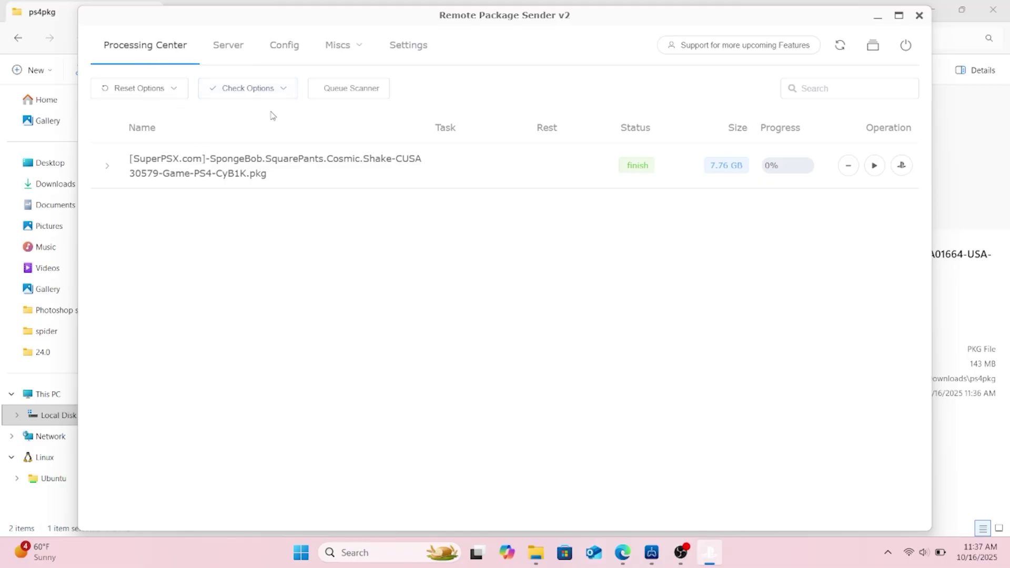
{"action": "left_click", "coordinate": [837, 49]}
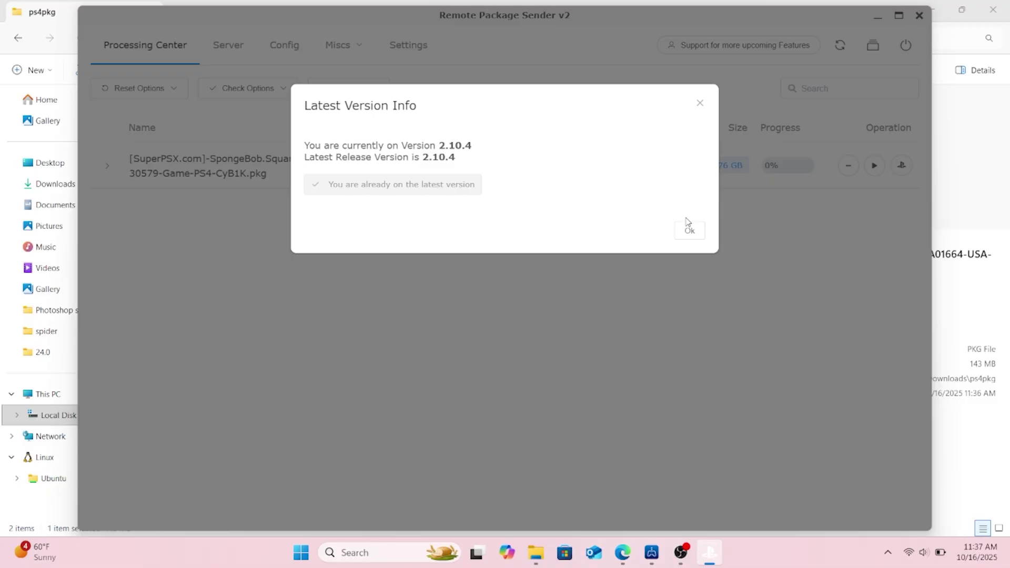
{"action": "left_click", "coordinate": [689, 232]}
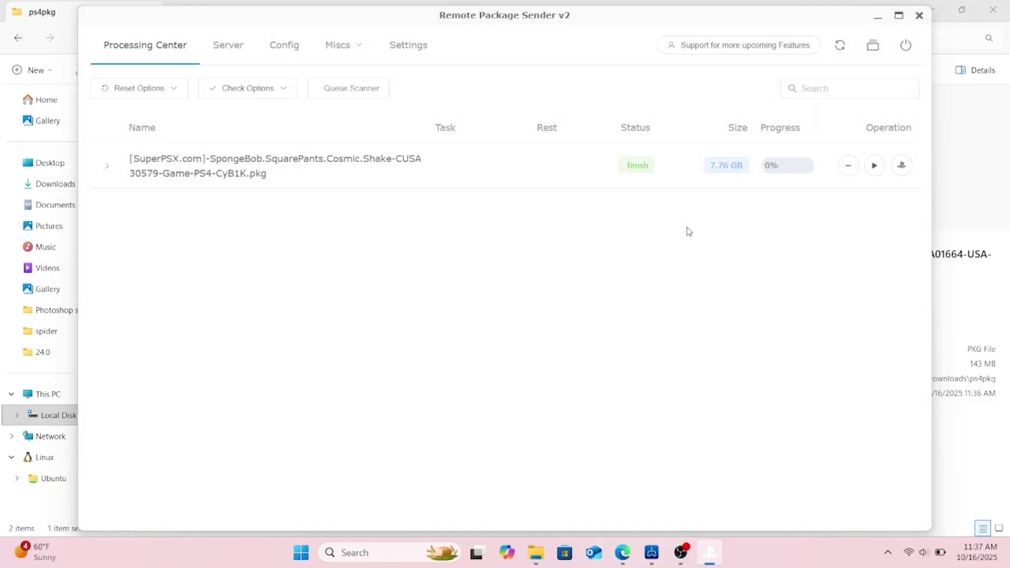
{"action": "left_click", "coordinate": [151, 95]}
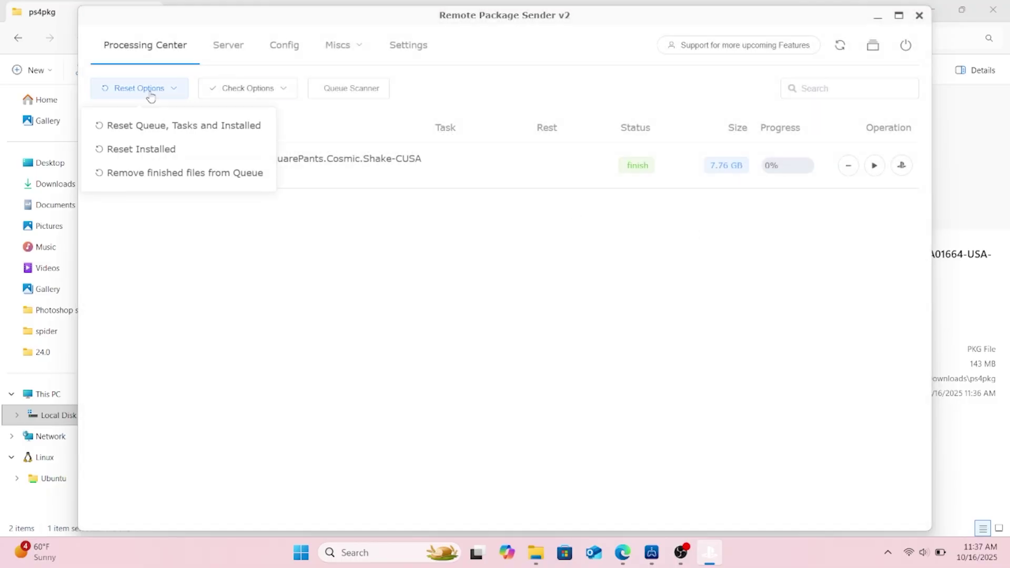
{"action": "left_click", "coordinate": [149, 169]}
{"action": "left_click", "coordinate": [209, 53]}
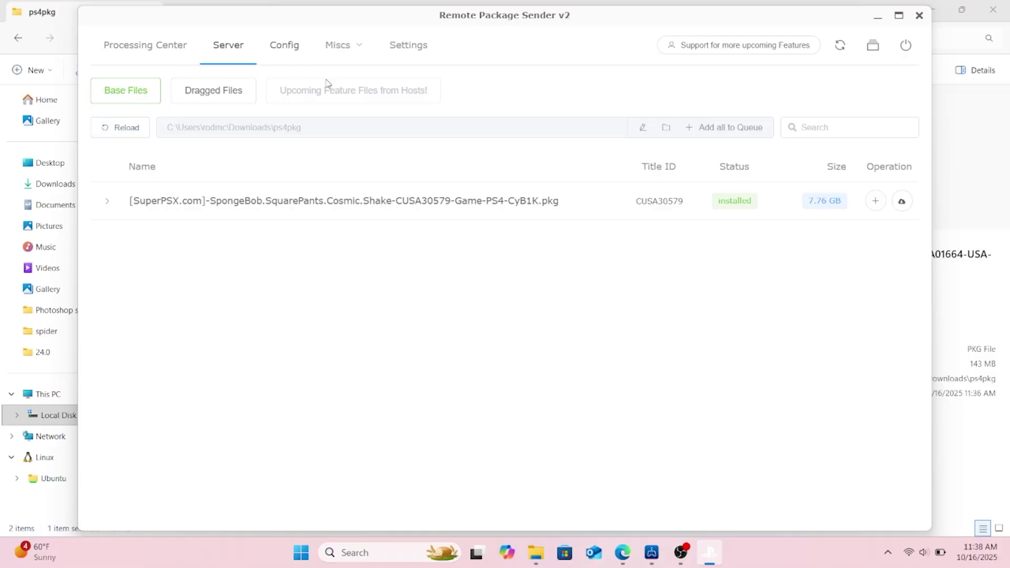
Reload the Server base files so the 150.14 MB Limbo CUSA01664 PKG is listed as serving.
{"action": "left_click", "coordinate": [414, 56]}
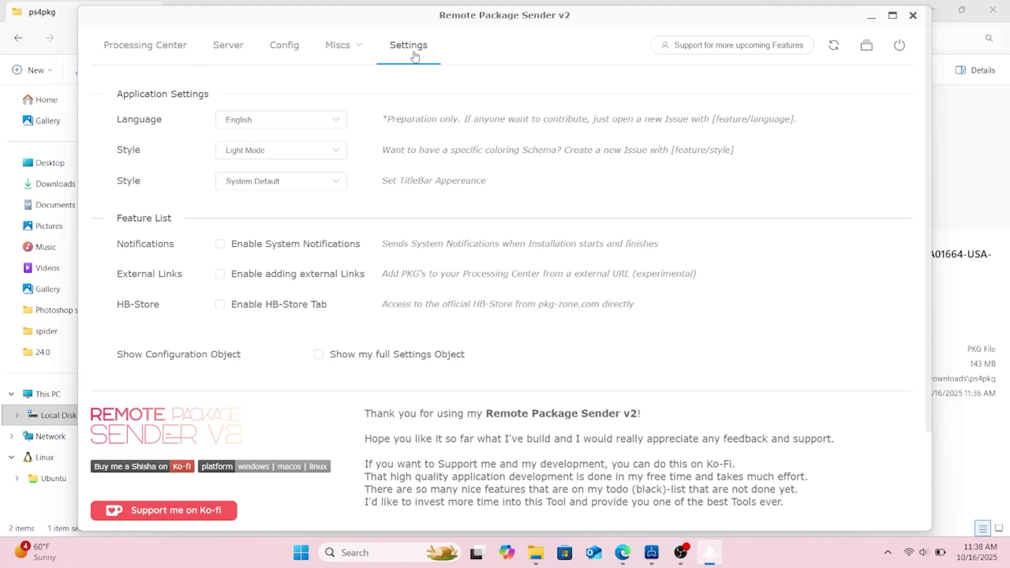
{"action": "left_click", "coordinate": [218, 53]}
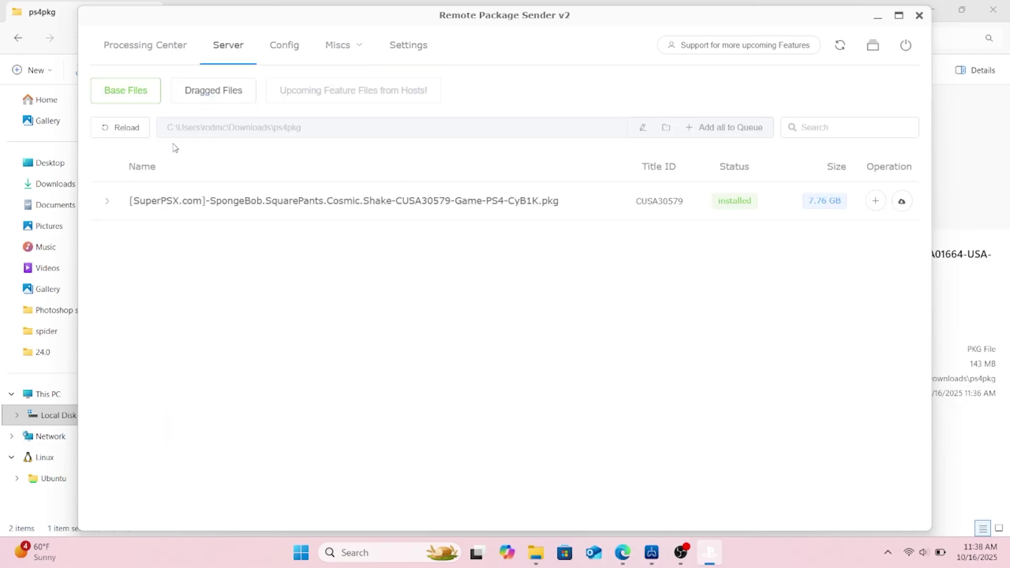
{"action": "left_click", "coordinate": [120, 127]}
{"action": "left_click", "coordinate": [120, 127]}
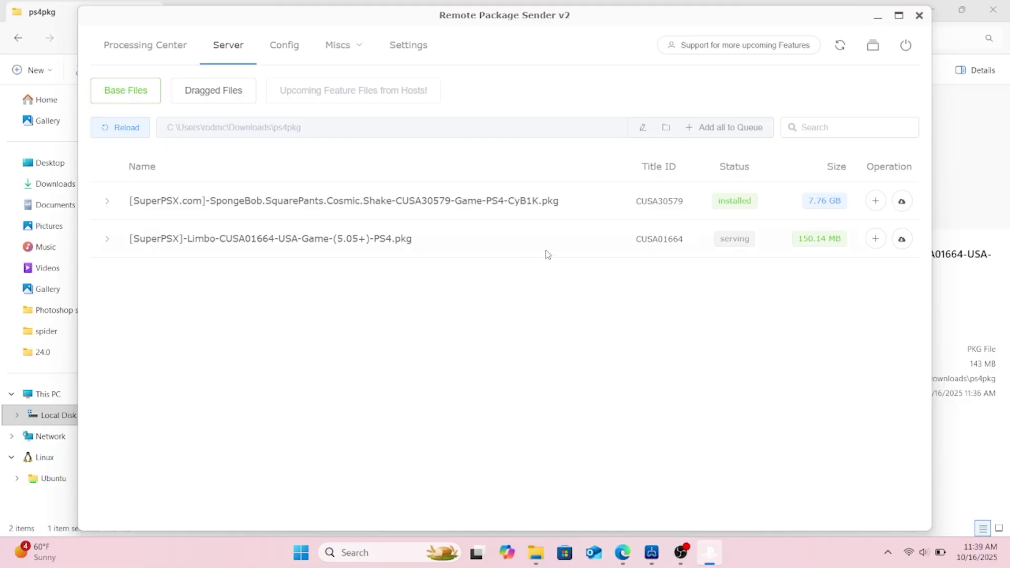
Queue the Limbo PKG, start installing it on the PS4, then minimize the sender.
{"action": "left_click", "coordinate": [875, 242]}
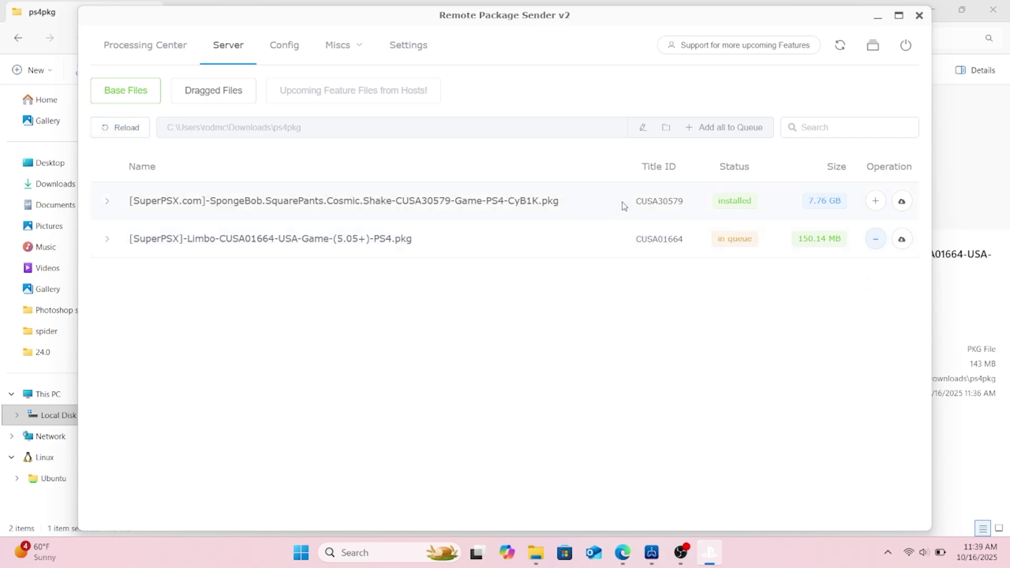
{"action": "left_click", "coordinate": [126, 62]}
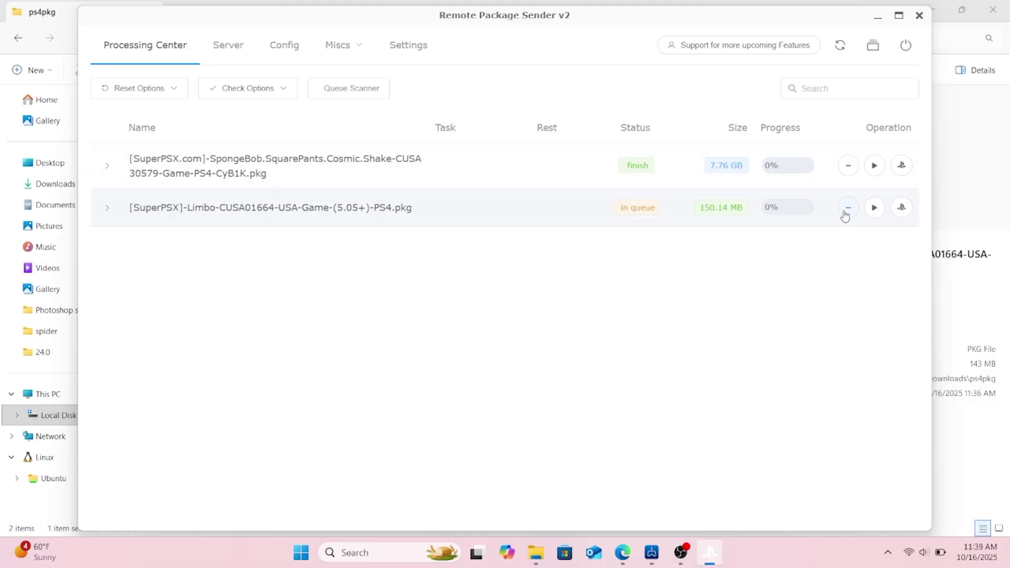
{"action": "left_click", "coordinate": [873, 209]}
{"action": "left_click", "coordinate": [710, 558]}
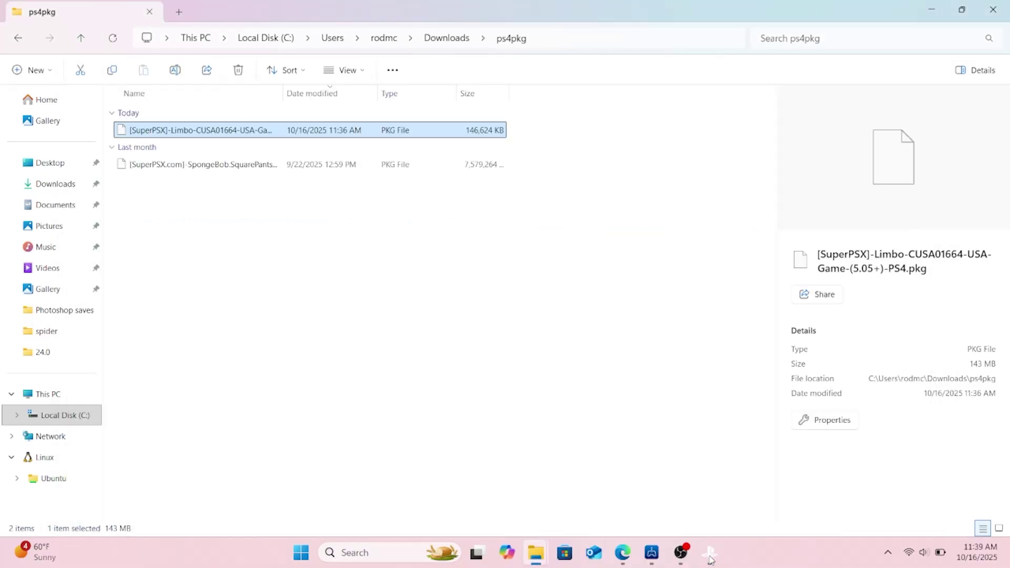
Dismiss the lost-connection message in PS Remote Play and close the running PS4 application.
{"action": "left_click", "coordinate": [642, 558]}
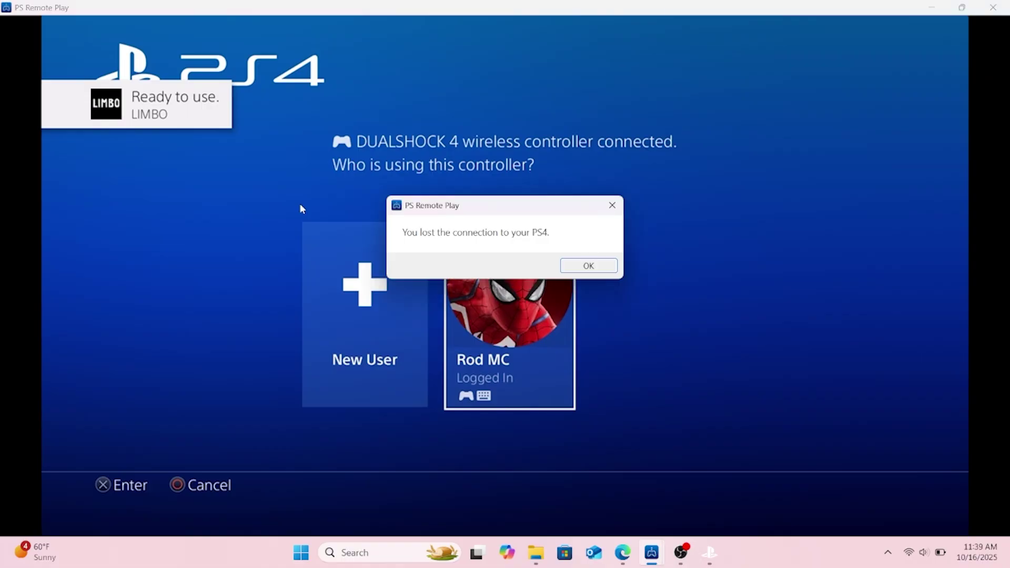
{"action": "left_click", "coordinate": [588, 265]}
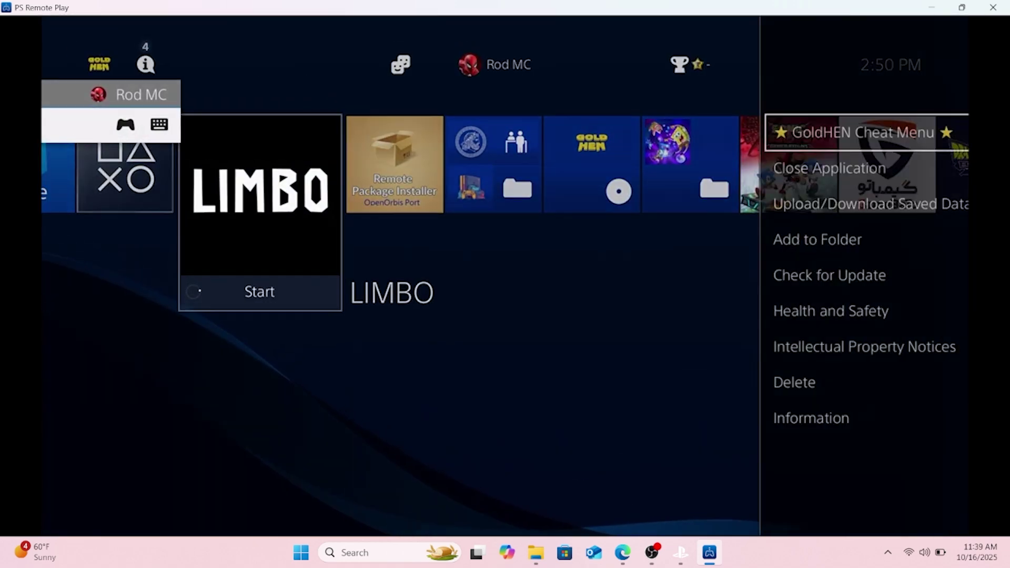
{"action": "key", "text": "F1"}
{"action": "key", "text": "Down"}
{"action": "key", "text": "Down"}
{"action": "key", "text": "Down"}
{"action": "key", "text": "Down"}
{"action": "key", "text": "Down"}
{"action": "key", "text": "Down"}
{"action": "key", "text": "Down"}
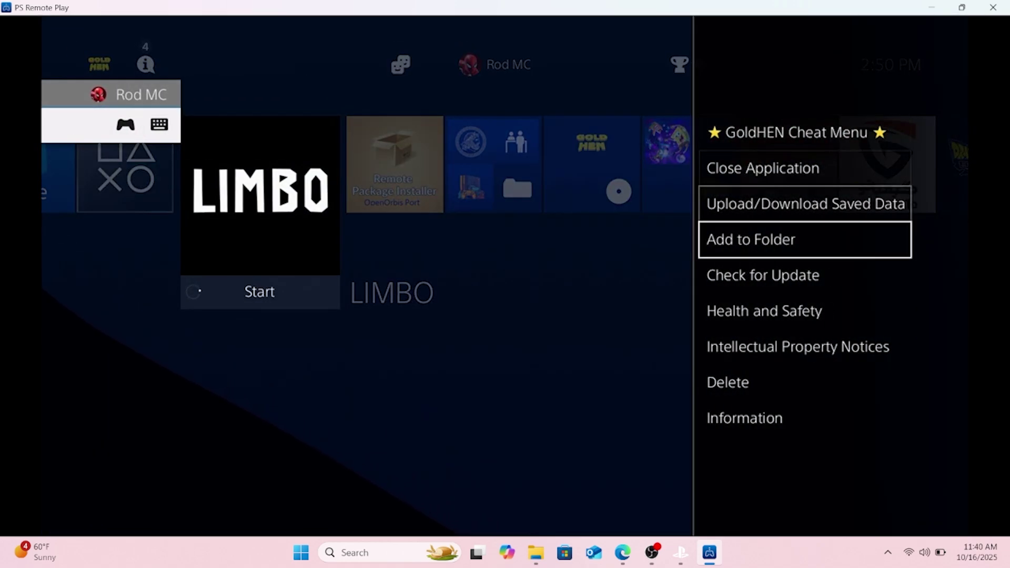
{"action": "key", "text": "Up"}
{"action": "key", "text": "Up"}
{"action": "key", "text": "Up"}
{"action": "key", "text": "Up"}
{"action": "key", "text": "Up"}
{"action": "key", "text": "Up"}
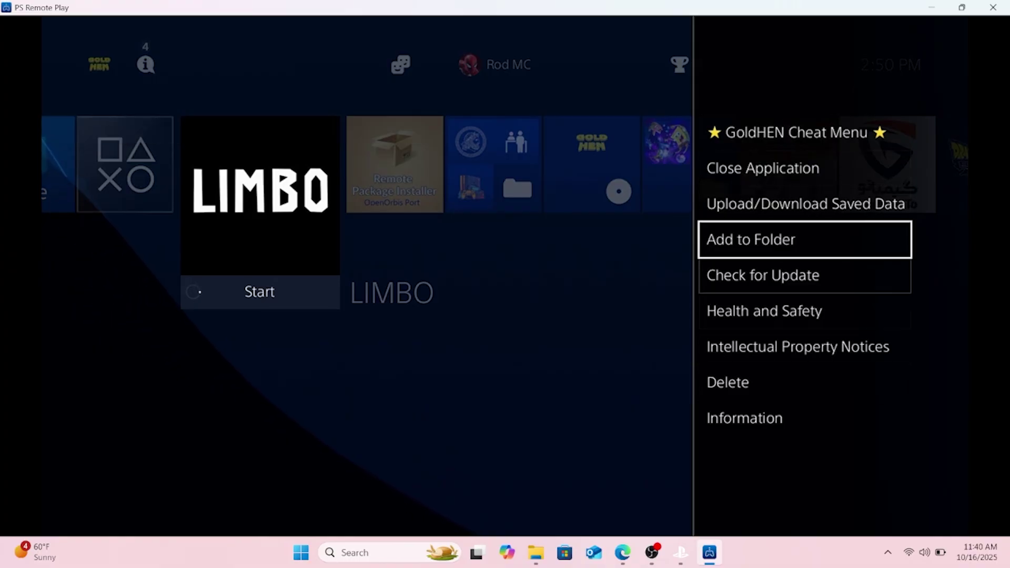
{"action": "key", "text": "Return"}
{"action": "key", "text": "Return"}
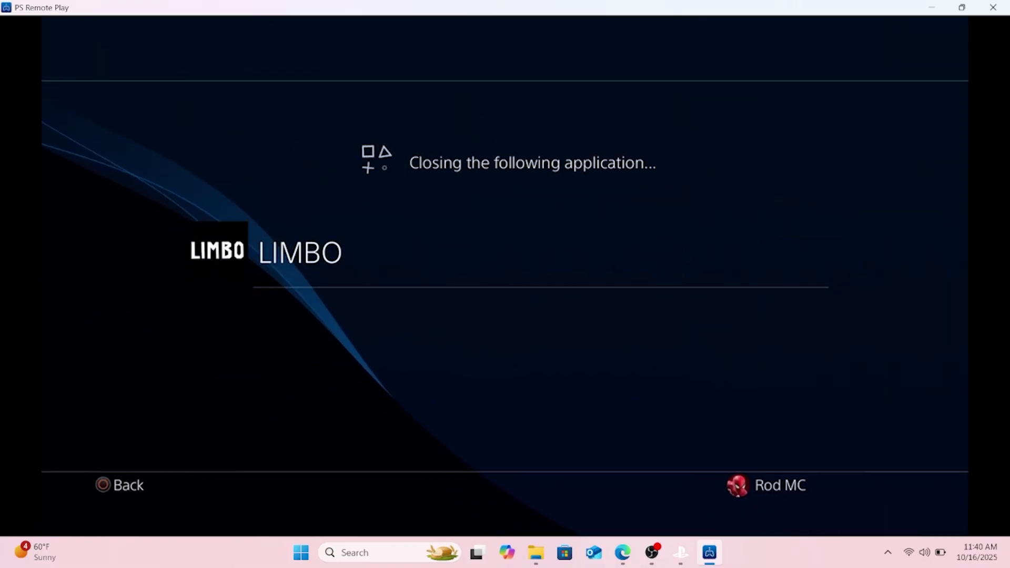
Launch LIMBO from the PS4 home screen.
{"action": "key", "text": "Left"}
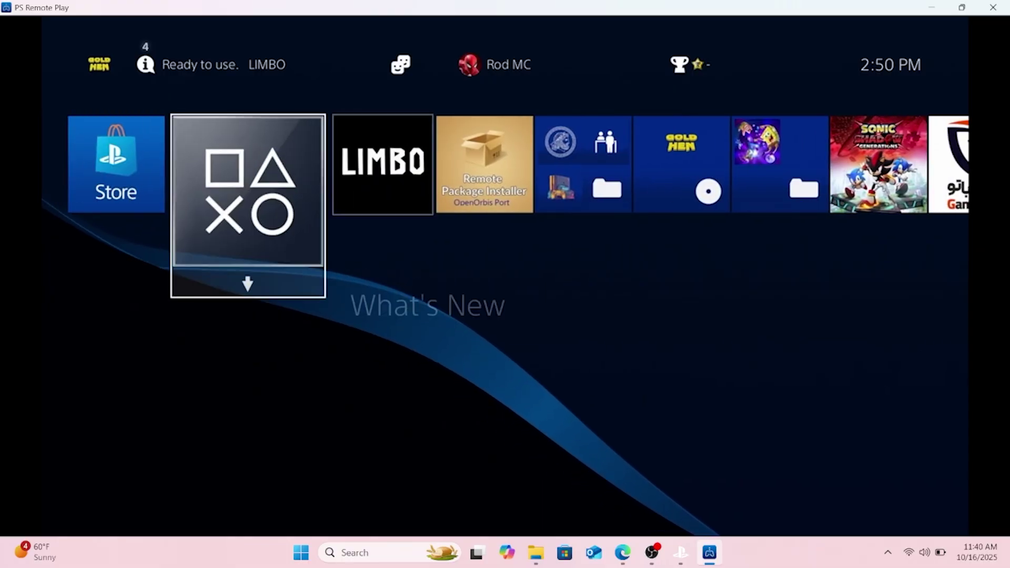
{"action": "key", "text": "Right"}
{"action": "key", "text": "Return"}
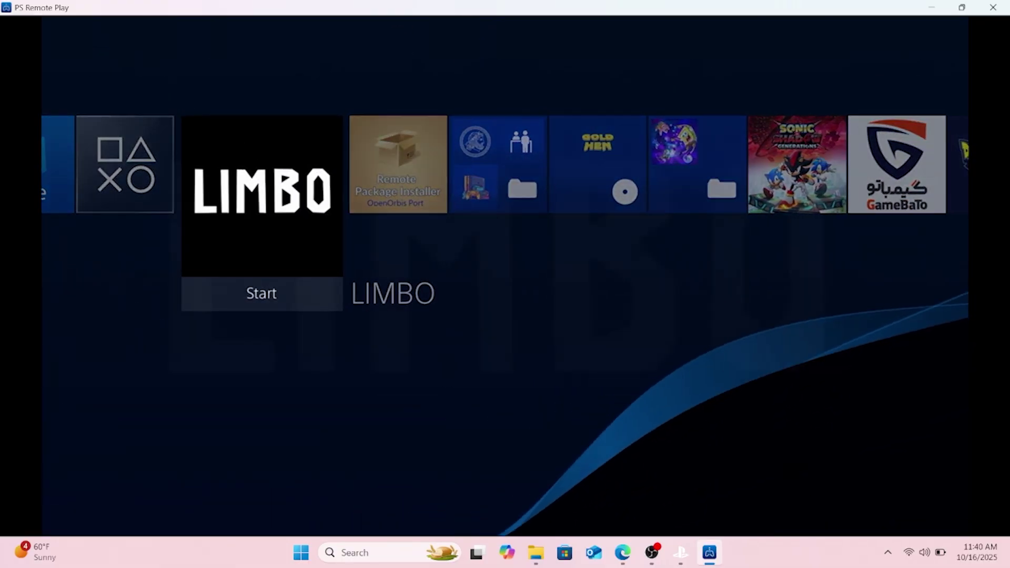